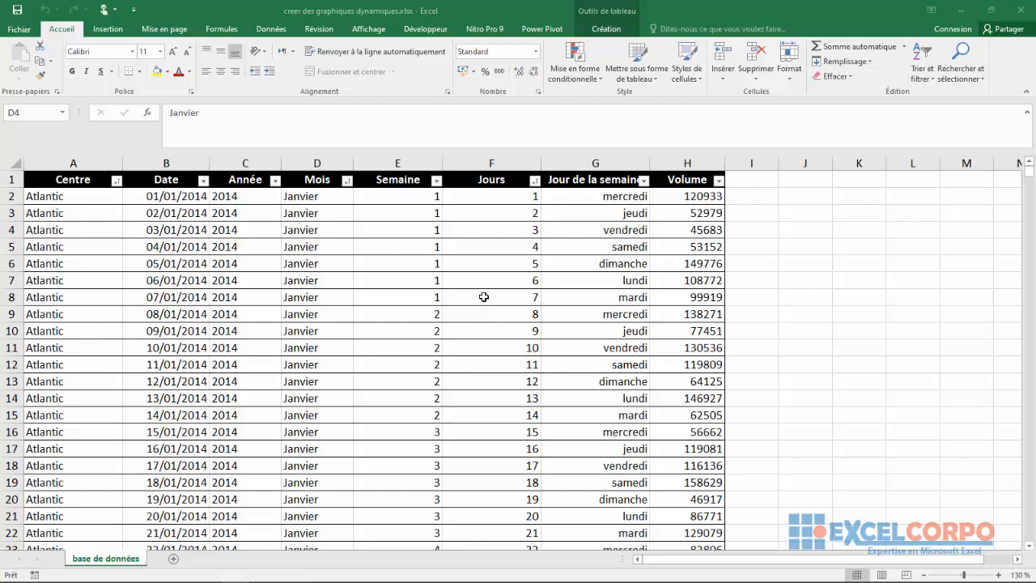
Insert a PivotChart with its PivotTable from the DailyVolumes table on a new worksheet.
left_click(453, 292)
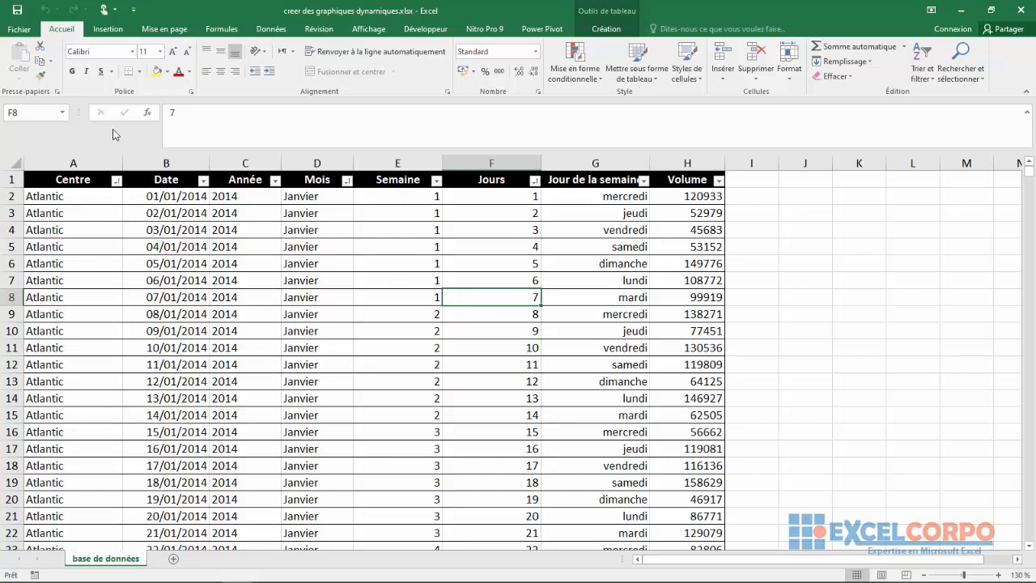
left_click(110, 29)
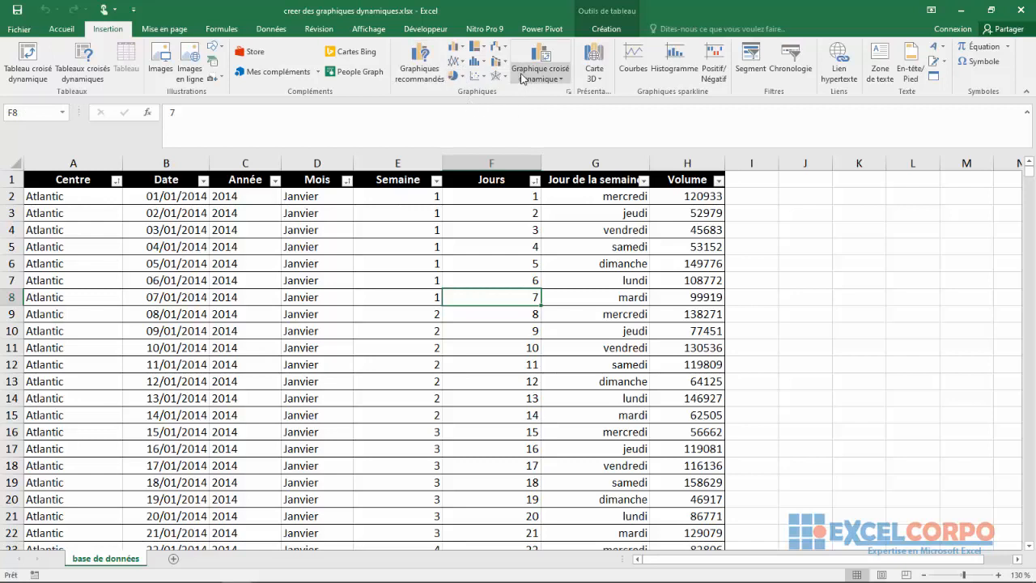
left_click(562, 80)
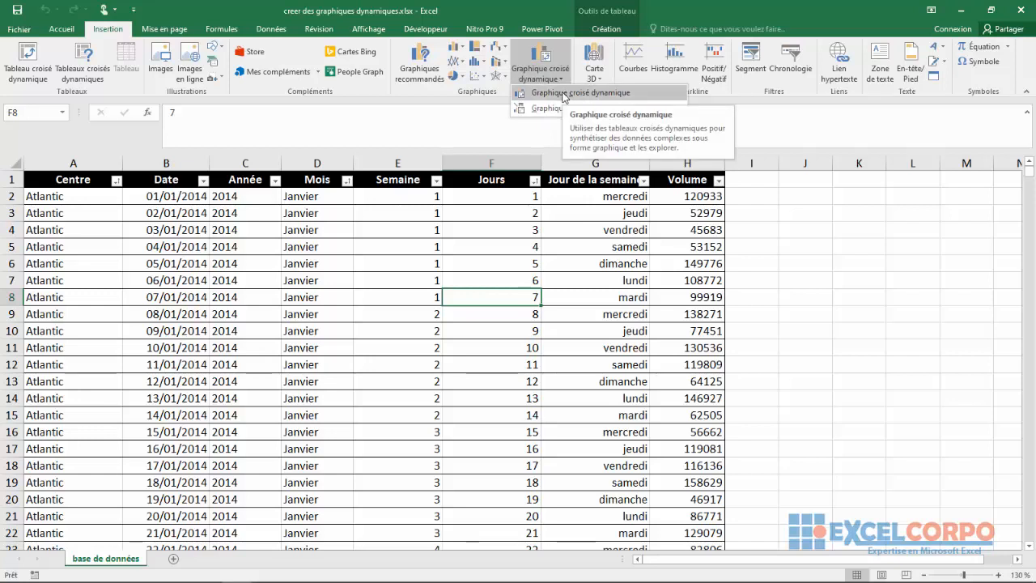
left_click(547, 110)
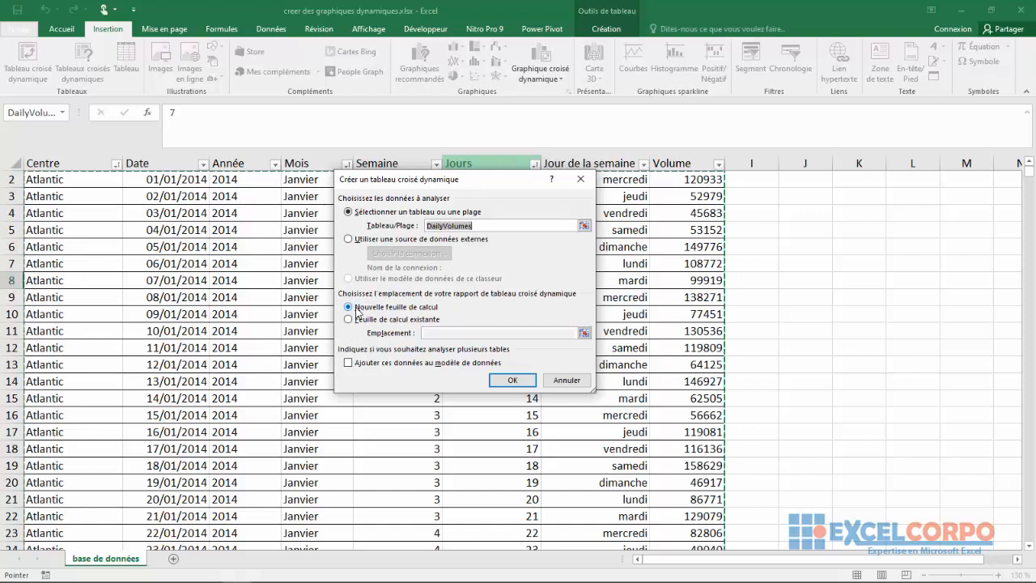
left_click(498, 386)
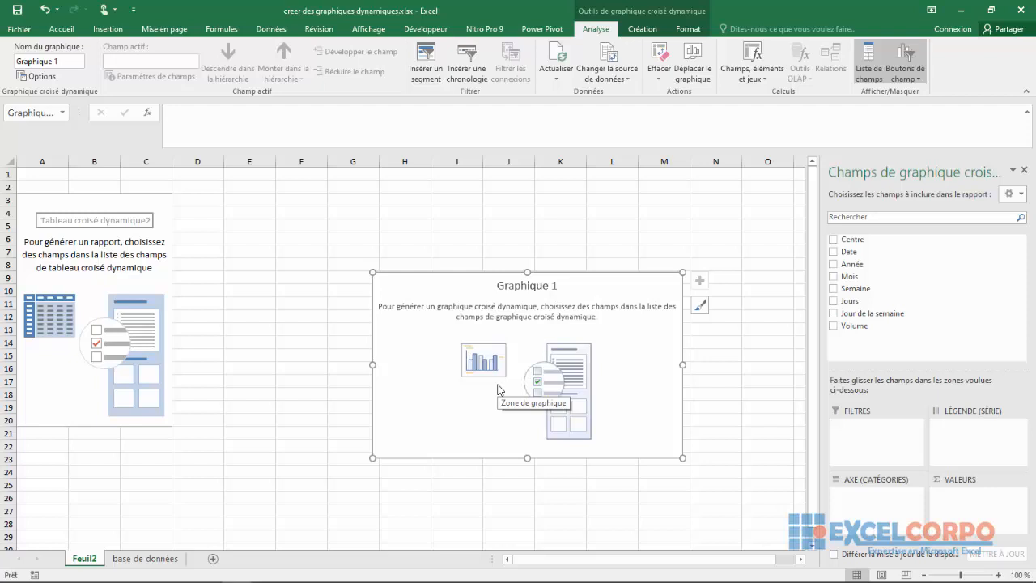
Set the PivotChart fields to Centre on the category axis, Année as the legend series and the sum of Volume as values.
left_click(835, 240)
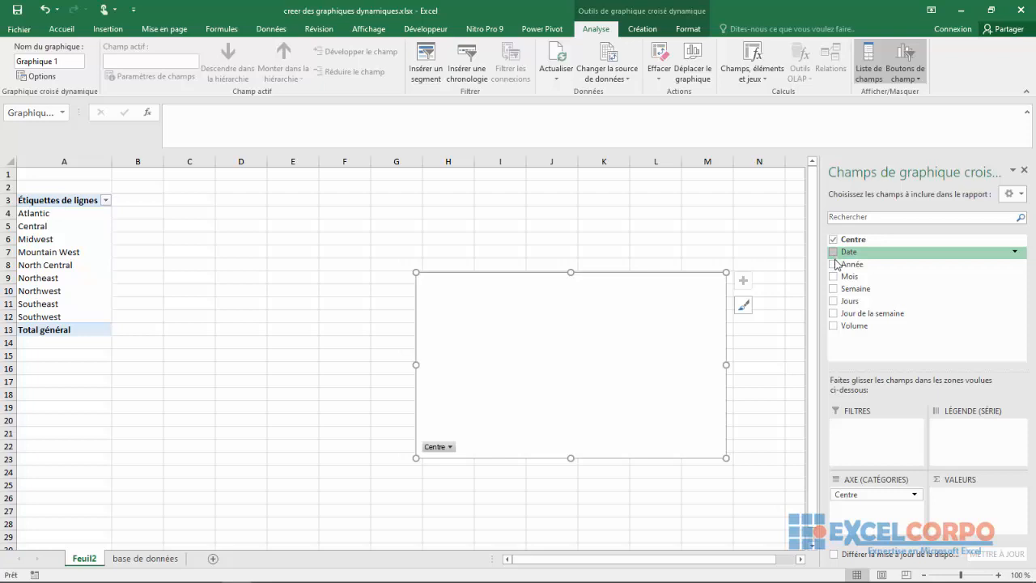
left_click_drag(838, 264, 964, 429)
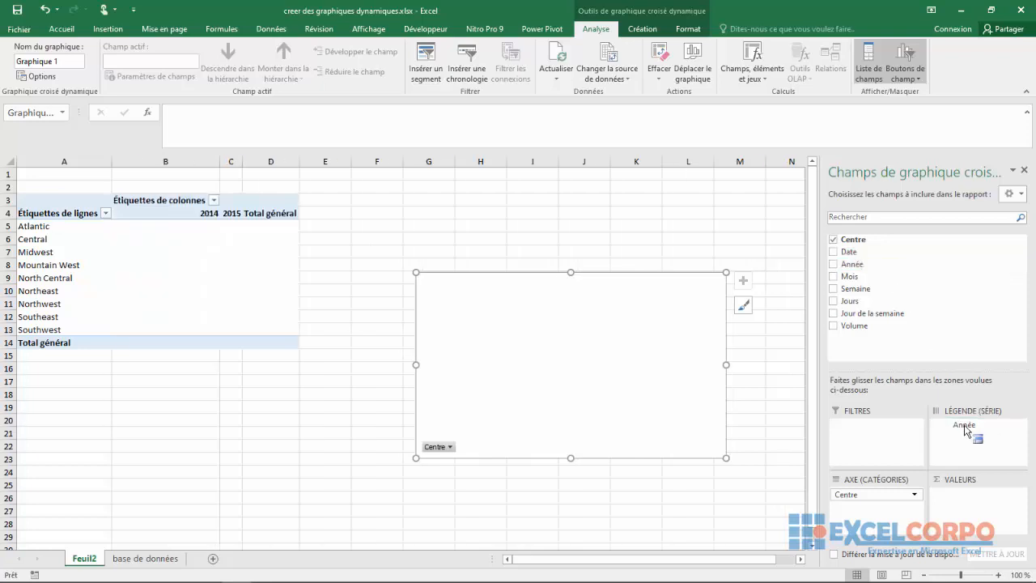
left_click(835, 326)
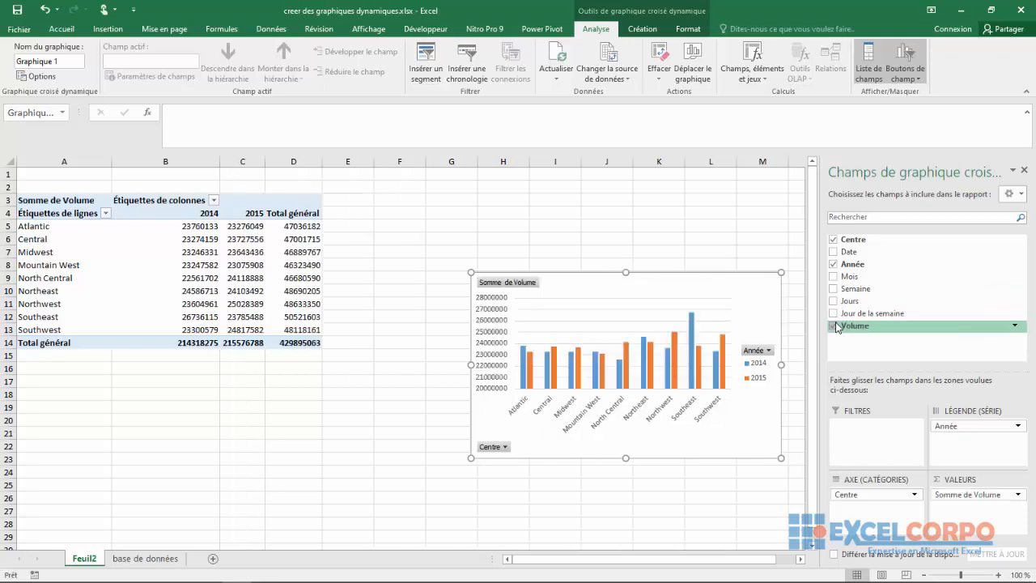
Move the PivotChart up beside the PivotTable so it starts near row 1.
left_click(180, 247)
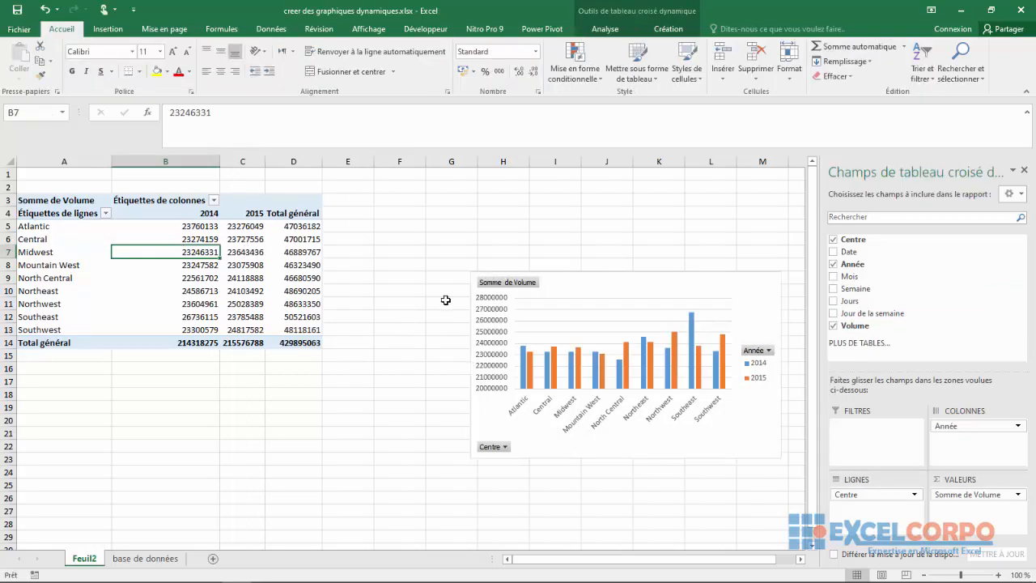
left_click(559, 303)
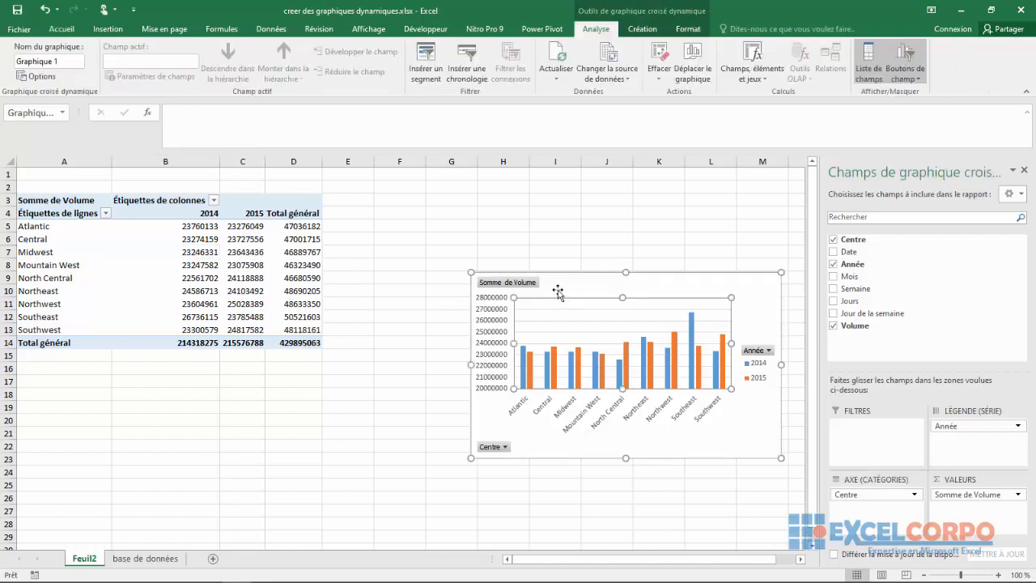
left_click_drag(559, 285, 462, 202)
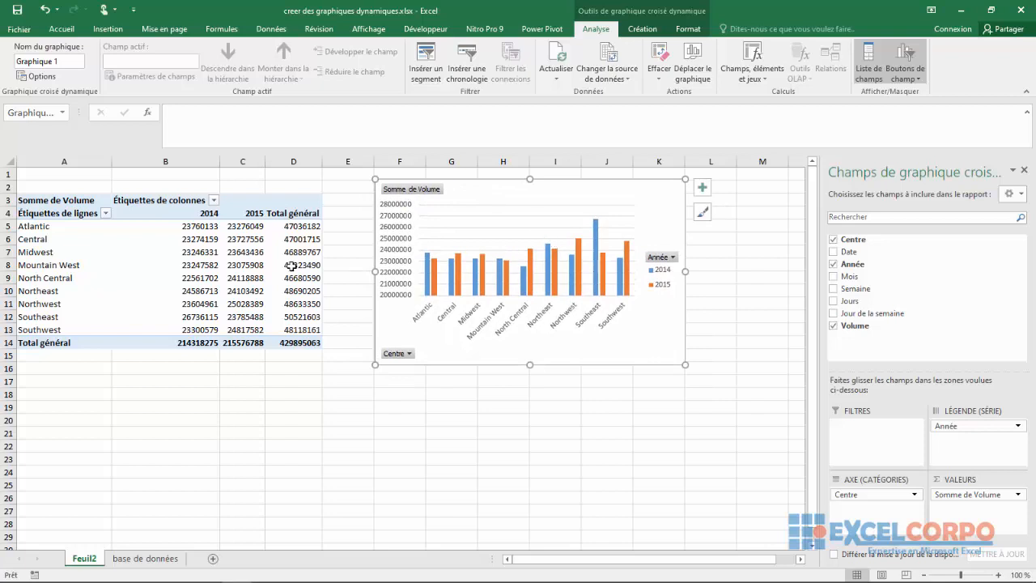
Filter the PivotTable's column labels to exclude the year 2015.
left_click(214, 200)
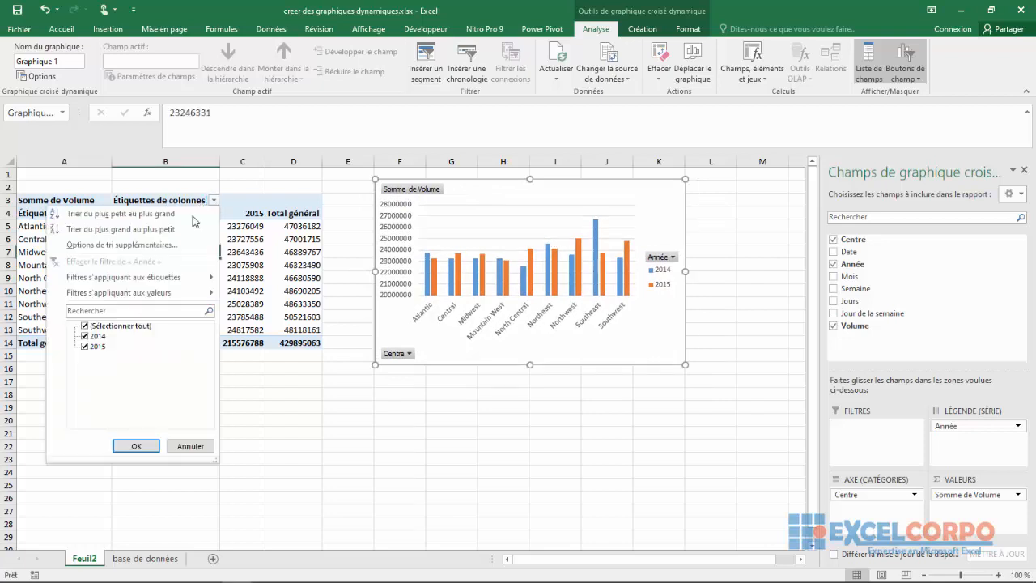
left_click(85, 346)
left_click(136, 447)
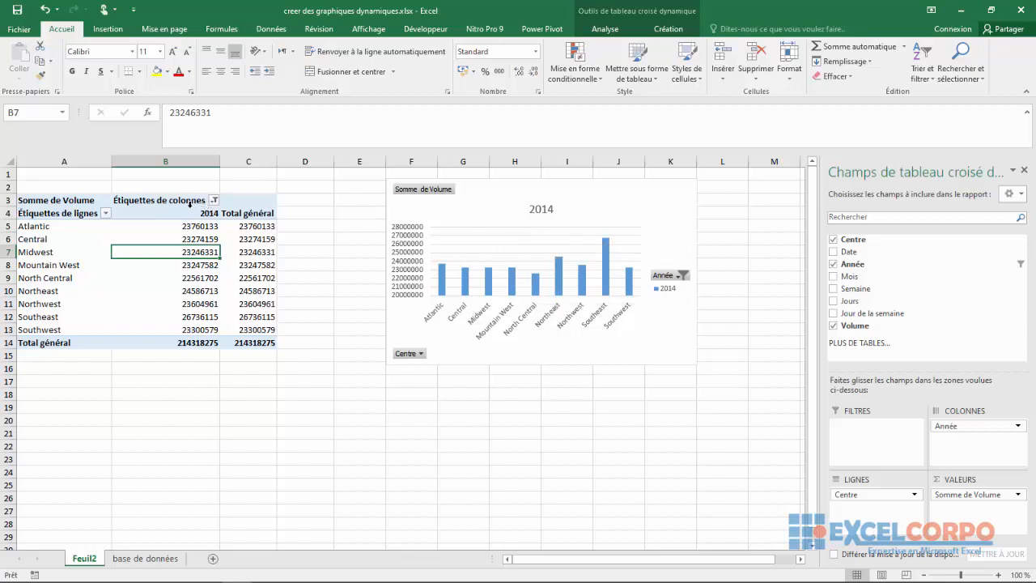
Filter the PivotTable's row labels to show only the Central centre.
left_click(105, 215)
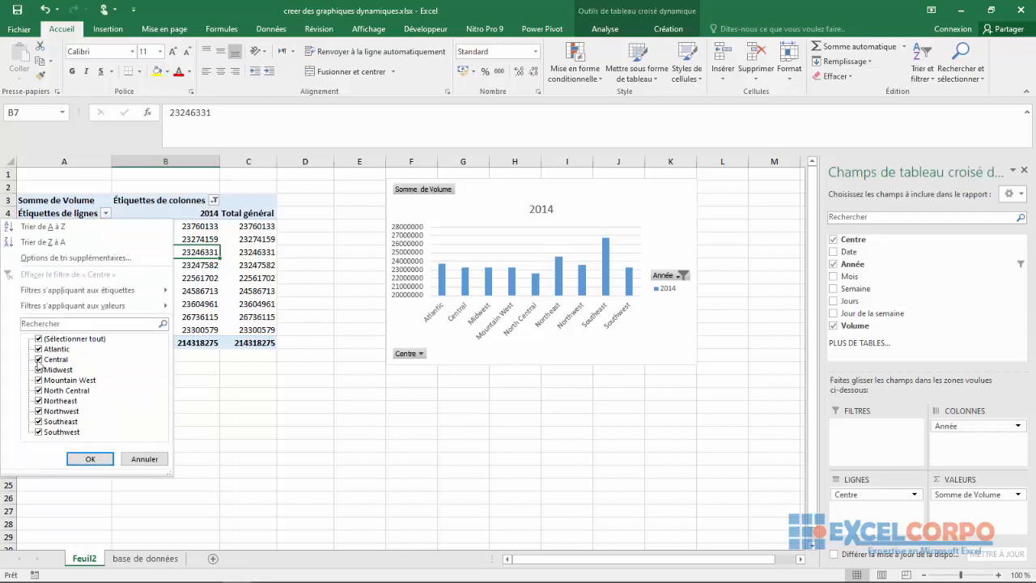
left_click(38, 339)
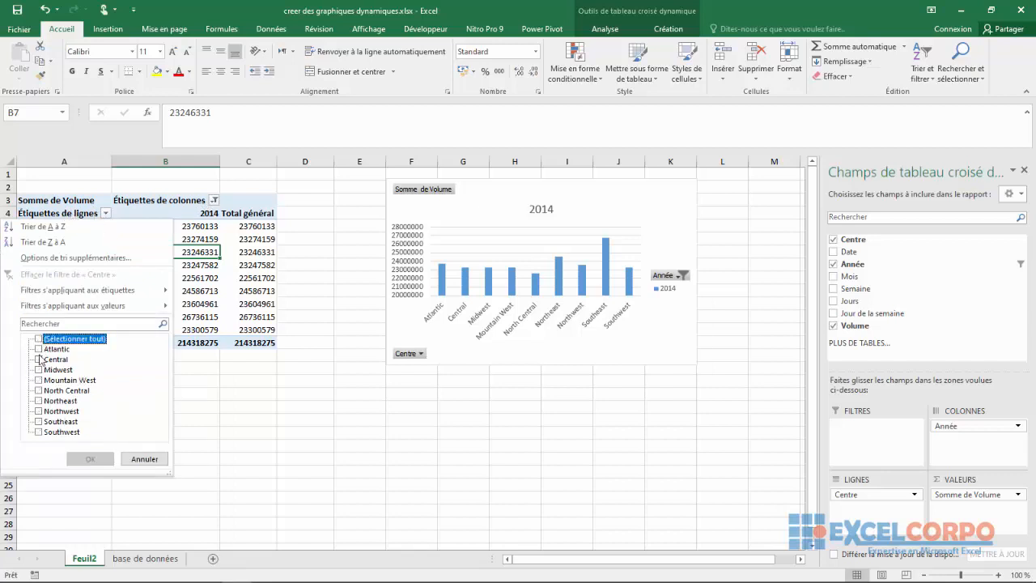
left_click(39, 360)
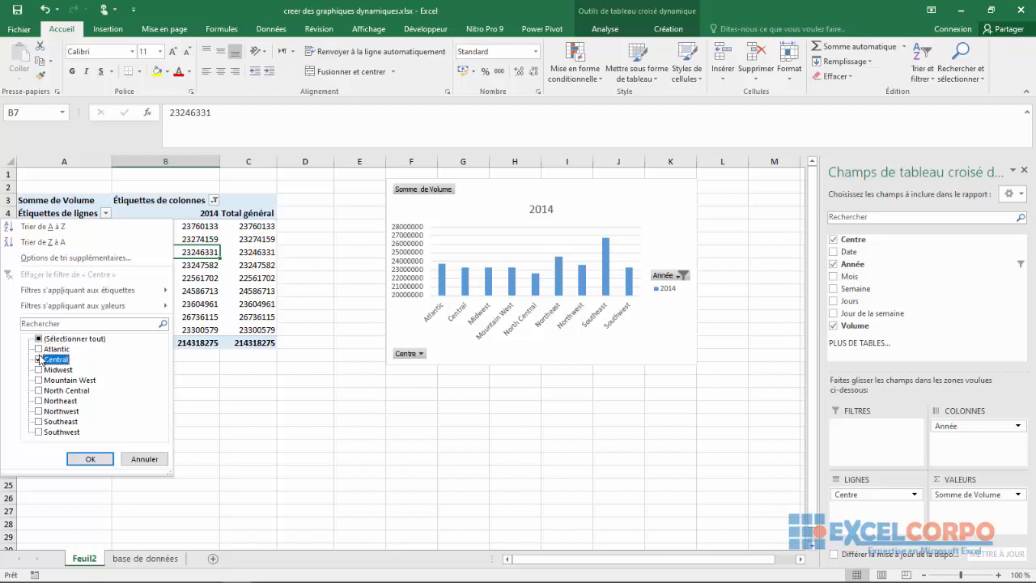
left_click(90, 459)
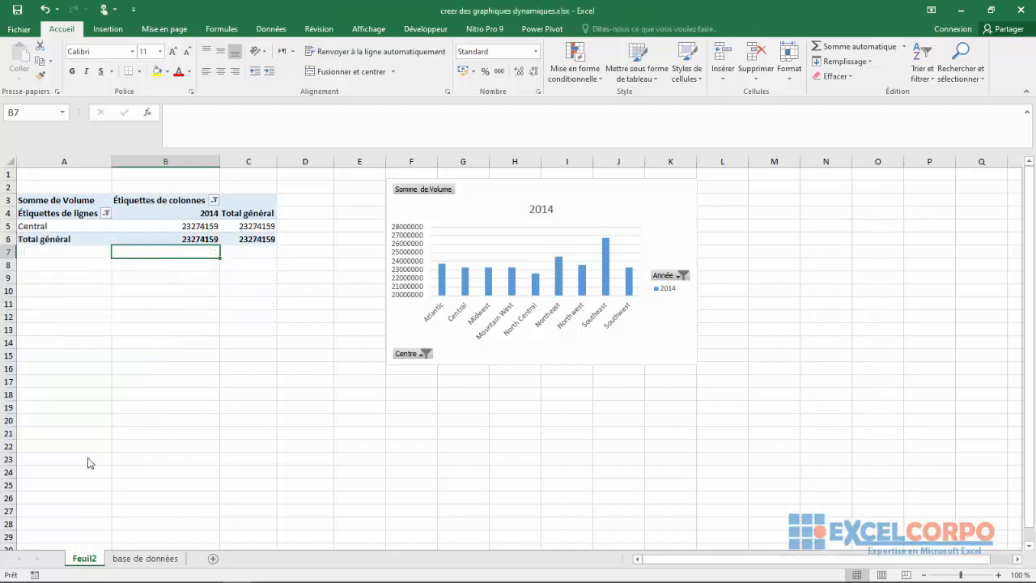
mouse_move(523, 249)
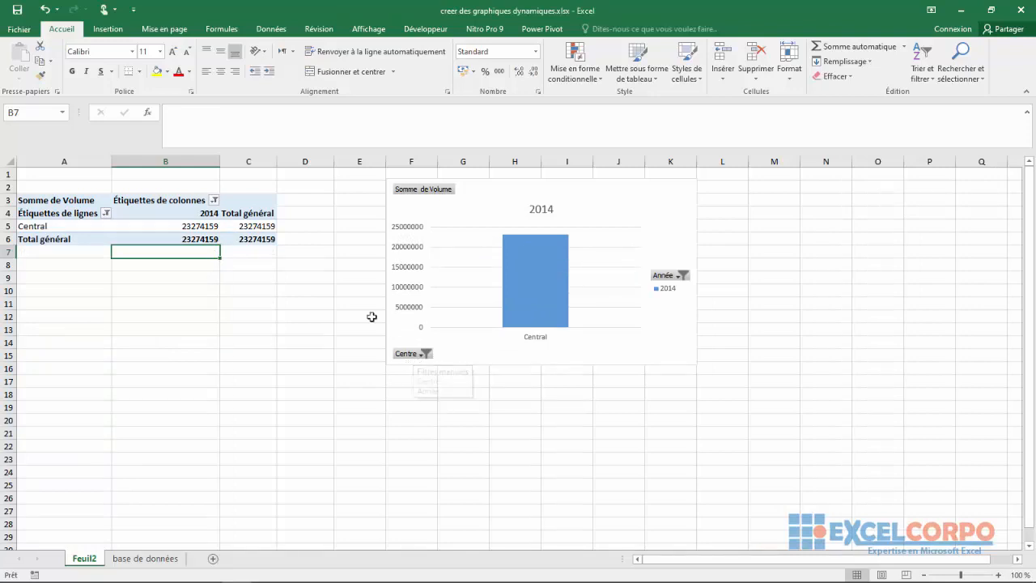
Use the chart's Centre filter to add Atlantic, Midwest and North Central to the displayed centres.
left_click(426, 356)
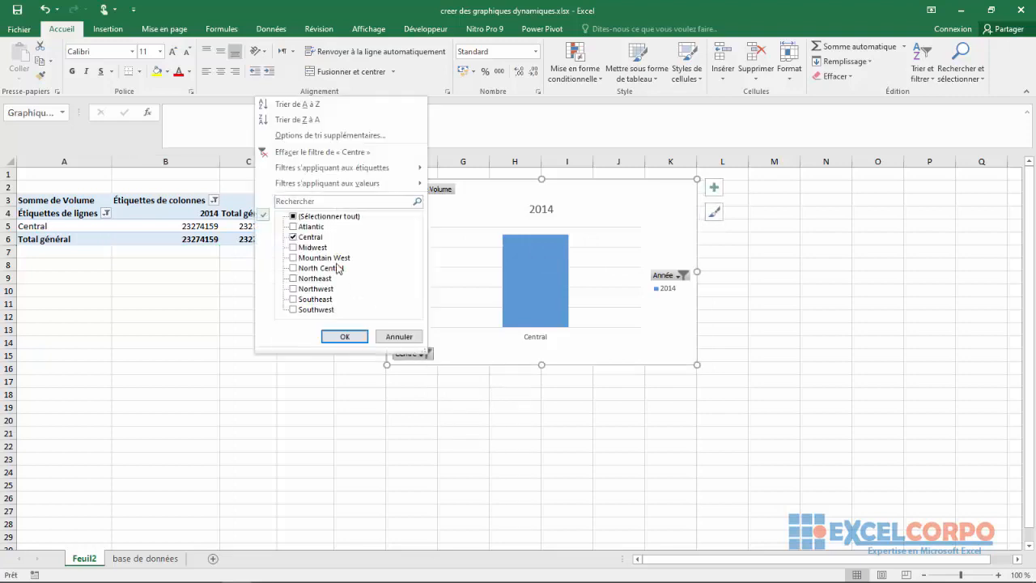
left_click(295, 228)
left_click(293, 248)
left_click(293, 268)
left_click(344, 337)
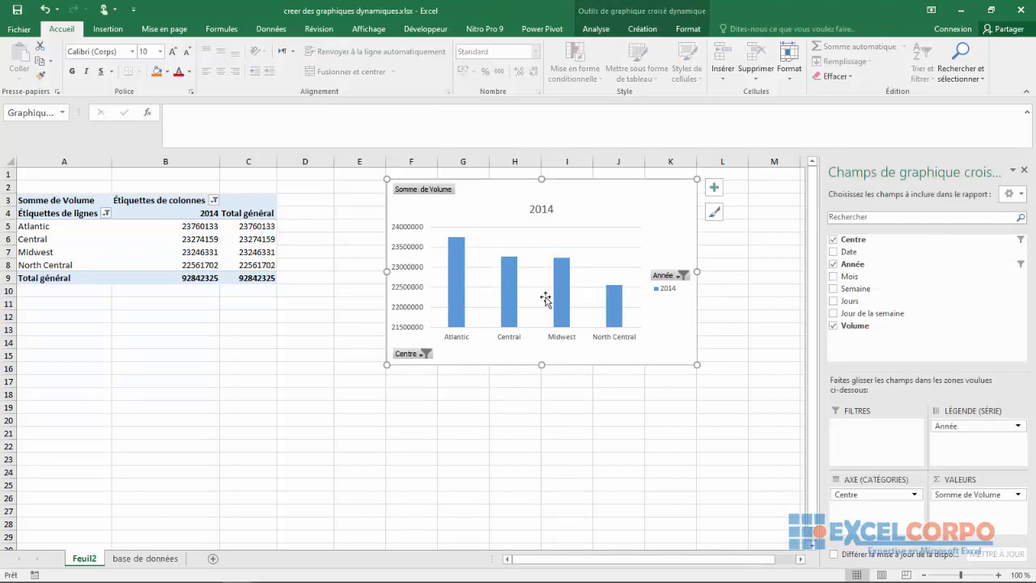
Include the year 2015 again using the chart's Année filter.
left_click(682, 276)
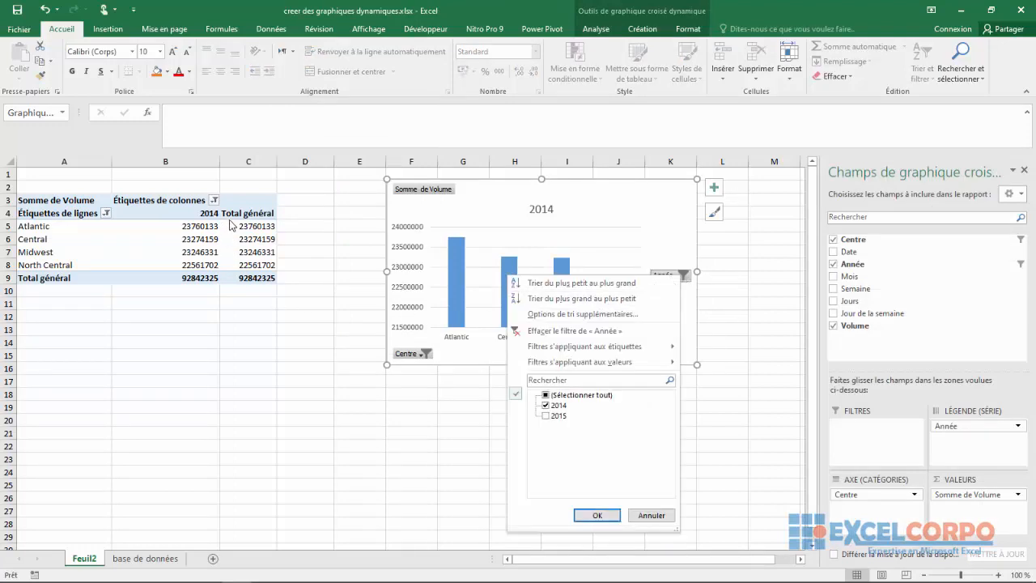
left_click(553, 416)
left_click(555, 417)
left_click(590, 516)
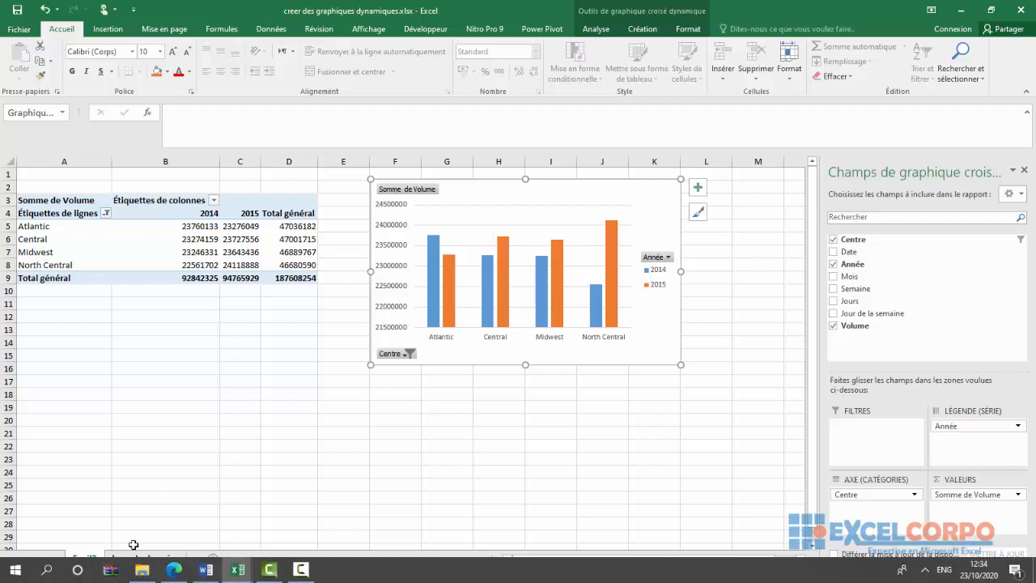
Return to the base de données sheet and insert a standalone PivotTable from the DailyVolumes table on a new worksheet.
left_click(142, 558)
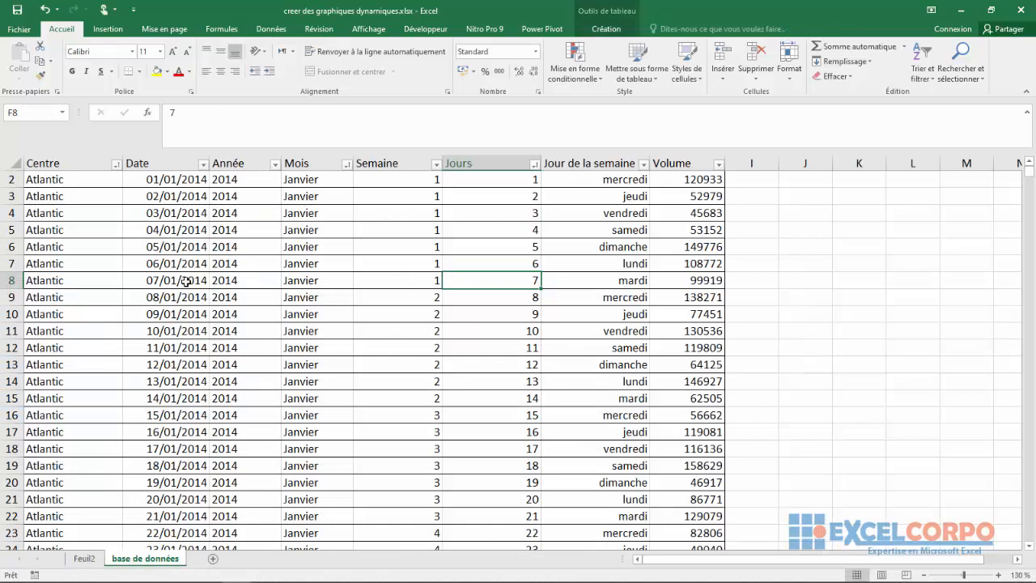
left_click(183, 280)
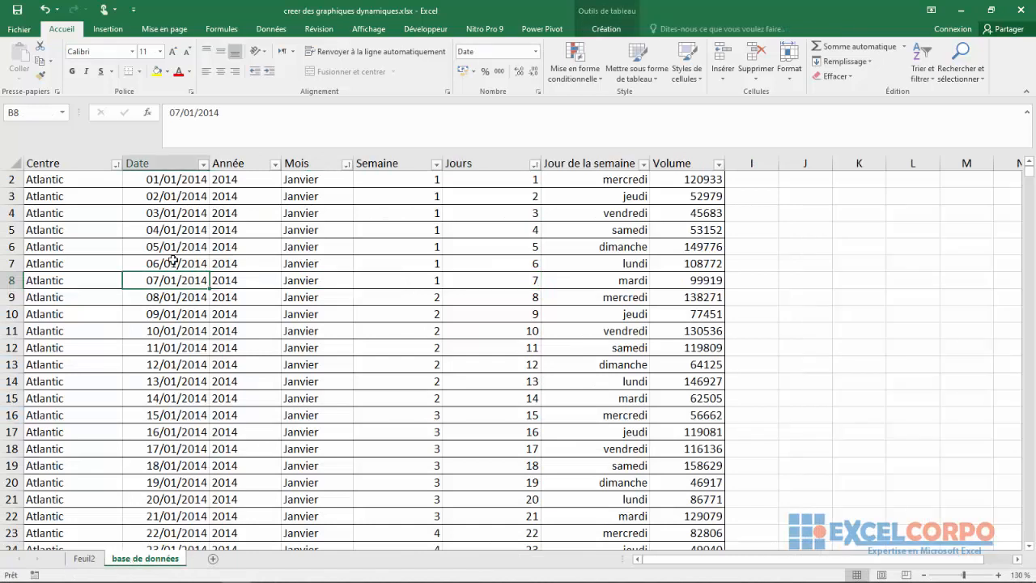
left_click(108, 33)
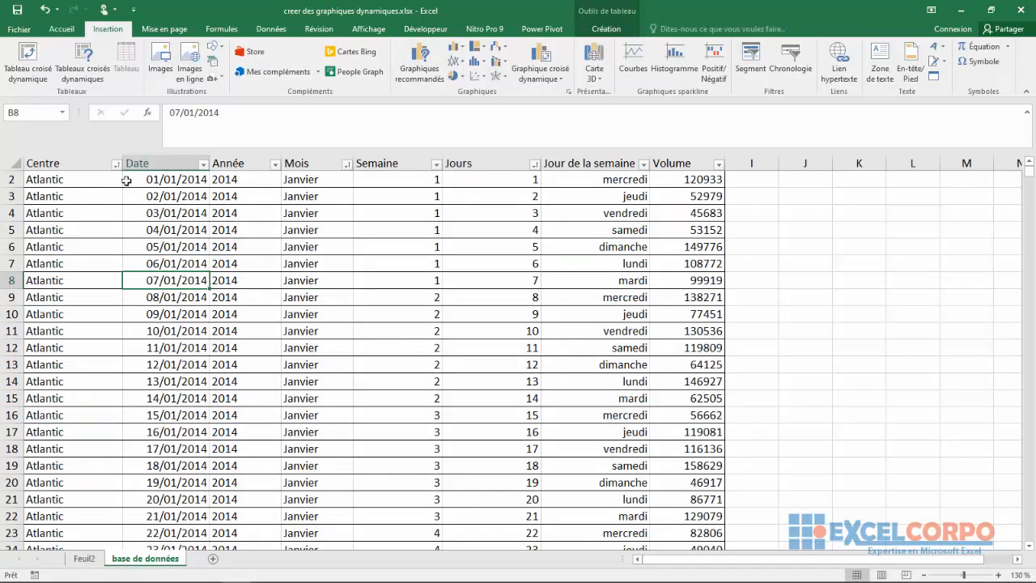
left_click(26, 72)
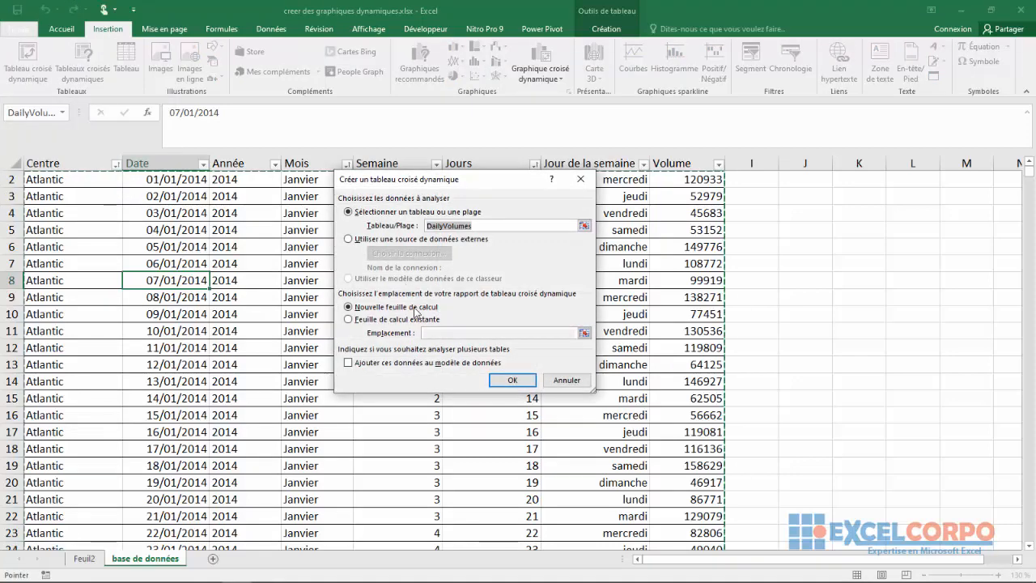
left_click(499, 382)
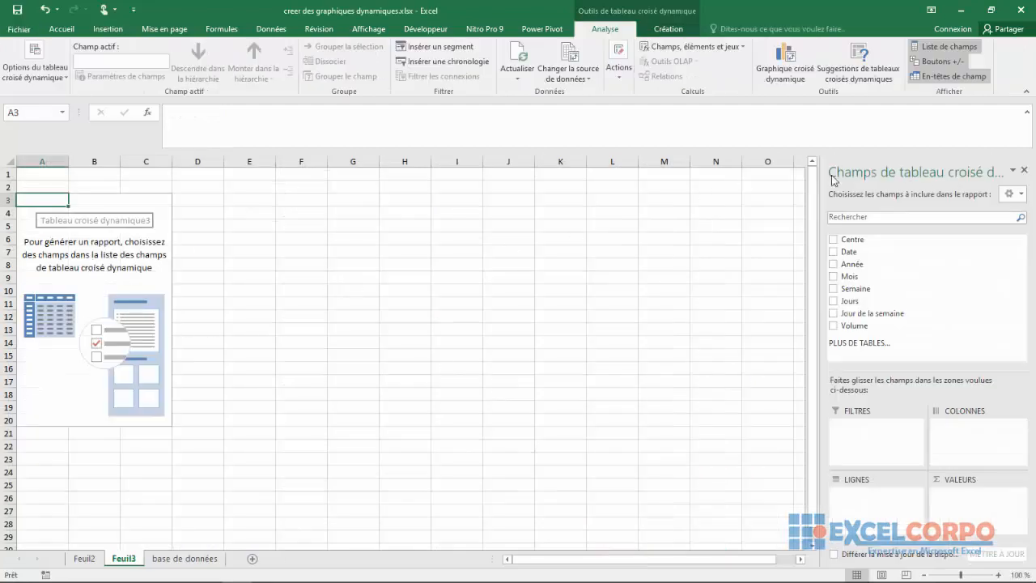
Lay out the new PivotTable with Centre in rows, Année in columns and the sum of Volume as values.
left_click(834, 240)
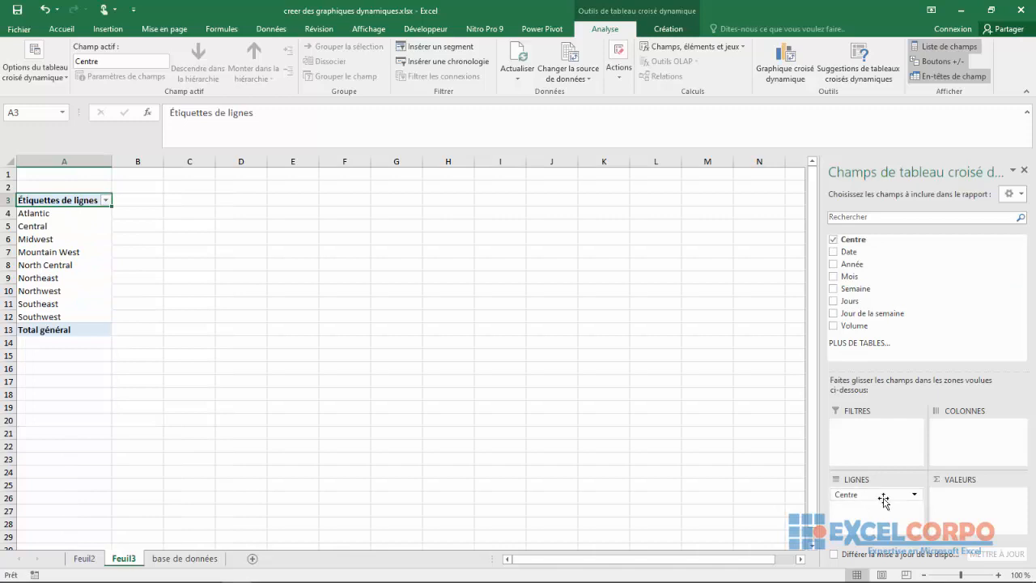
left_click_drag(835, 264, 958, 429)
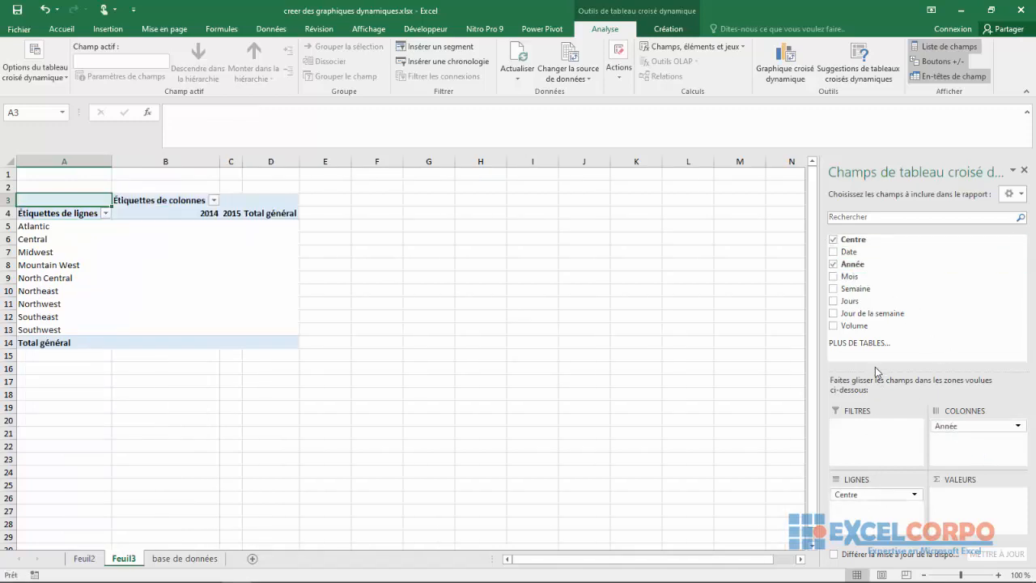
left_click(833, 327)
left_click(536, 265)
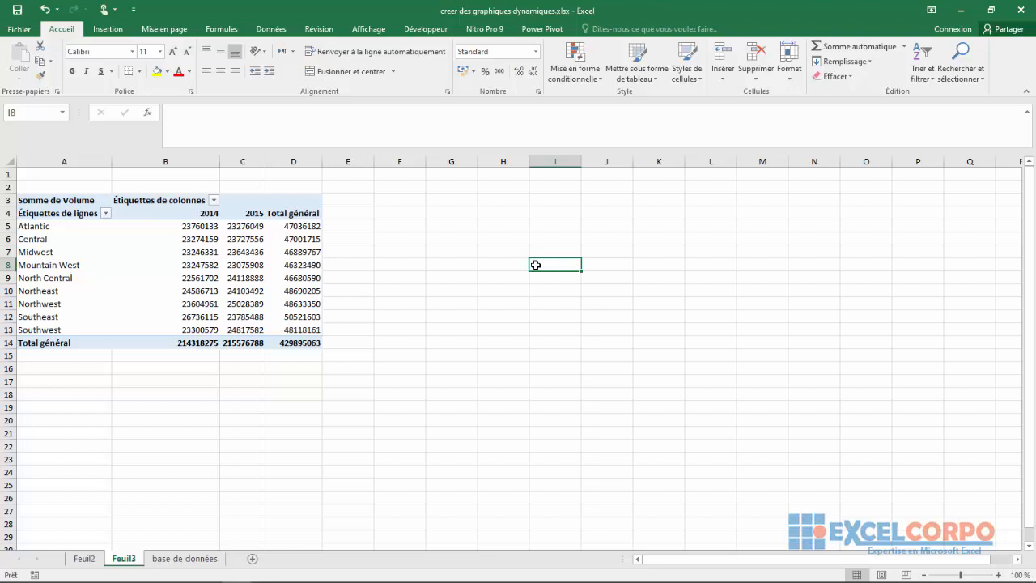
scroll(535, 265, "right", 3)
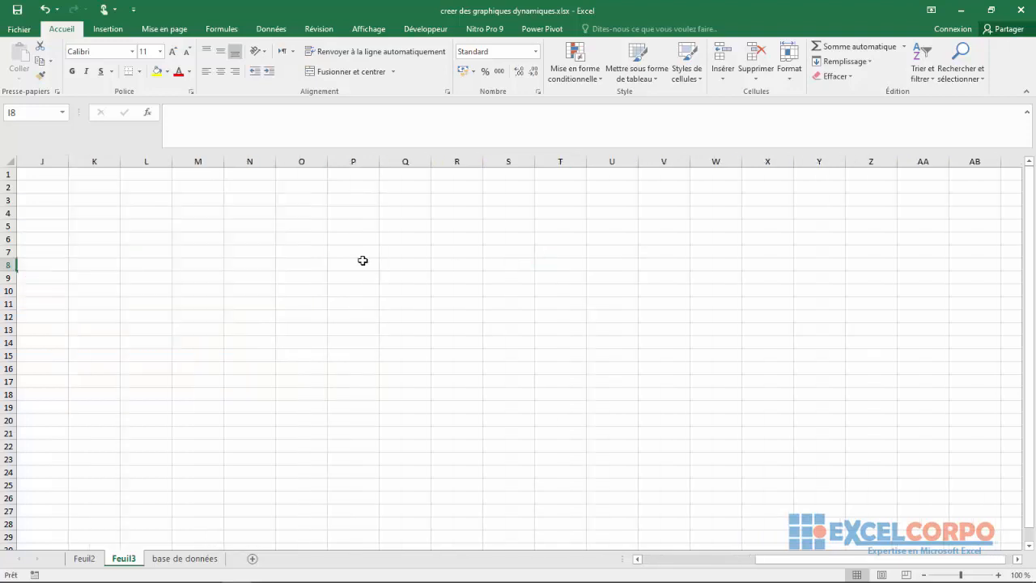
scroll(521, 494, "left", 3)
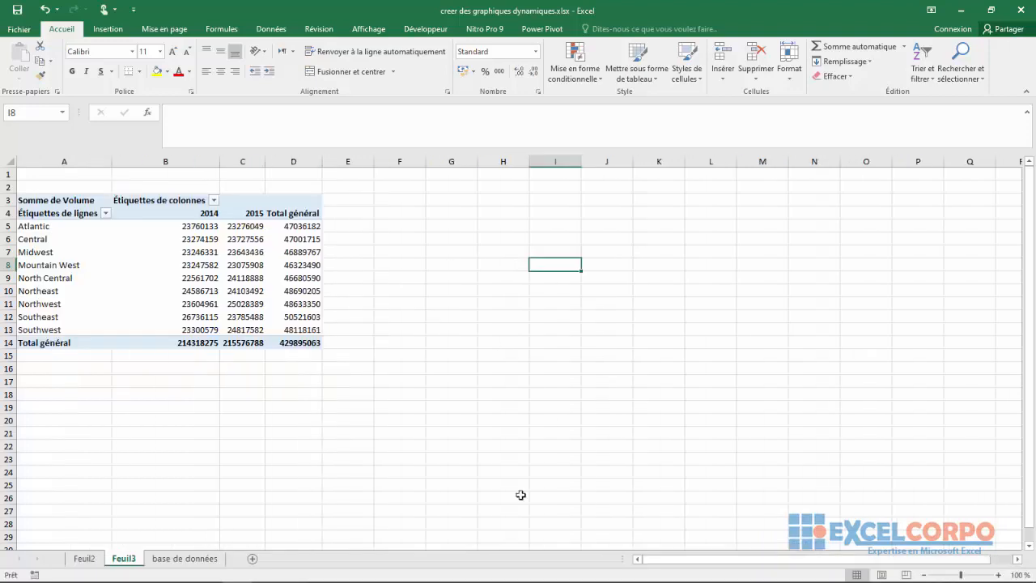
Zoom the new PivotTable sheet to 120 % and select a cell inside the PivotTable.
left_click(298, 279)
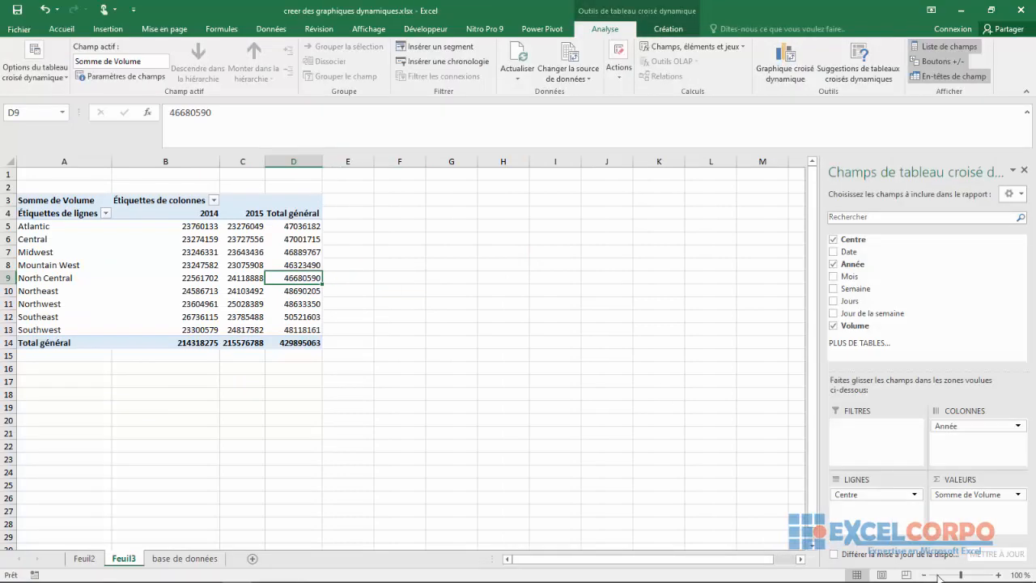
left_click(998, 575)
left_click(999, 575)
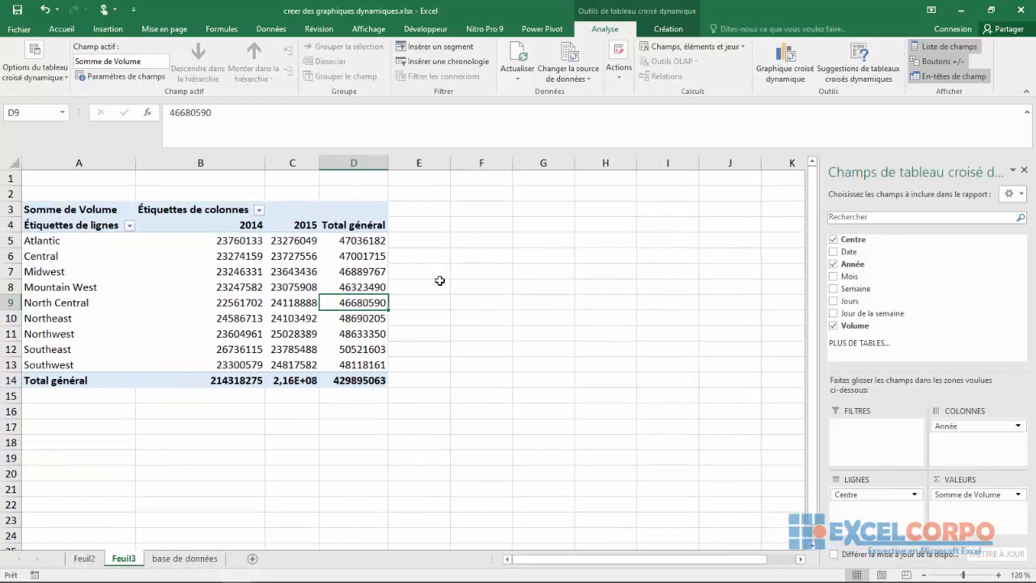
left_click(377, 271)
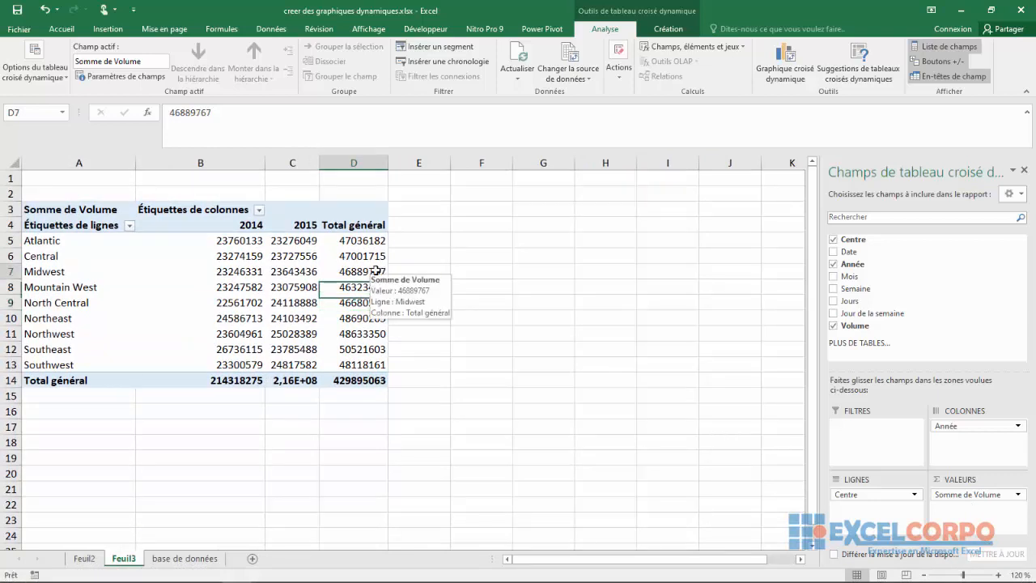
Start a PivotChart from the PivotTable and preview the Courbes, Secteurs, Barres, Aires, Nuage de points, Boursier and Surface chart types.
left_click(284, 258)
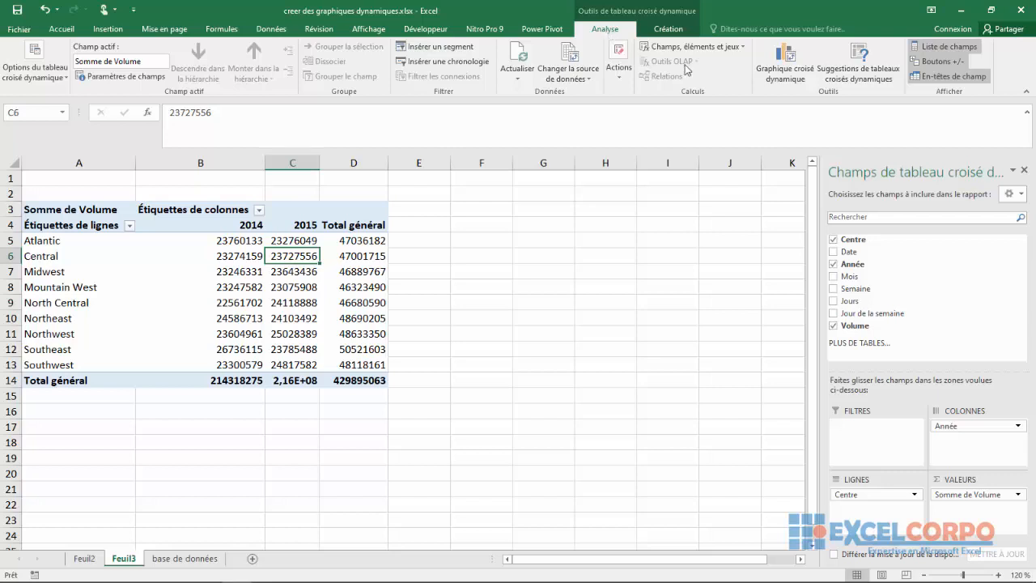
left_click(790, 79)
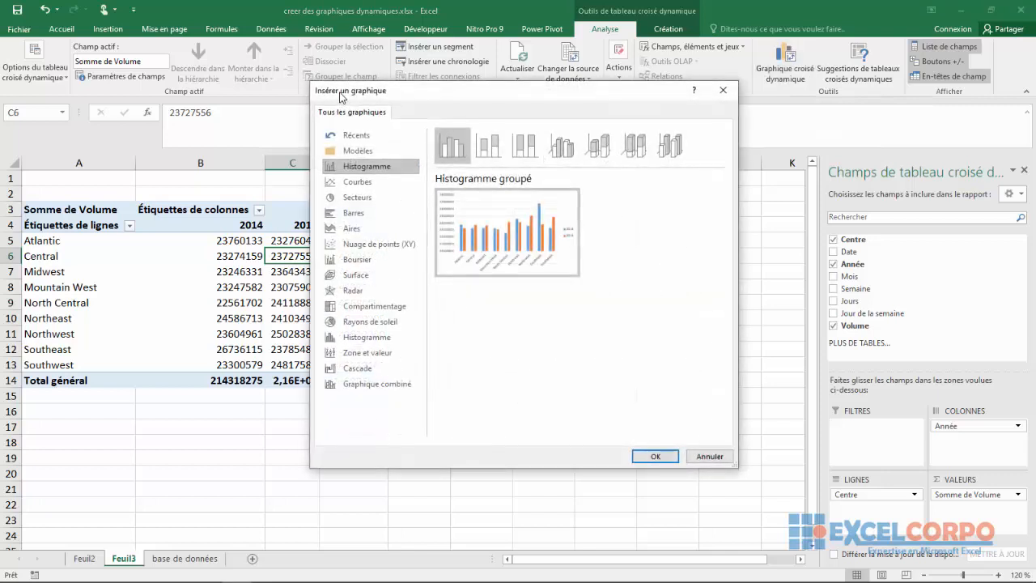
left_click(355, 182)
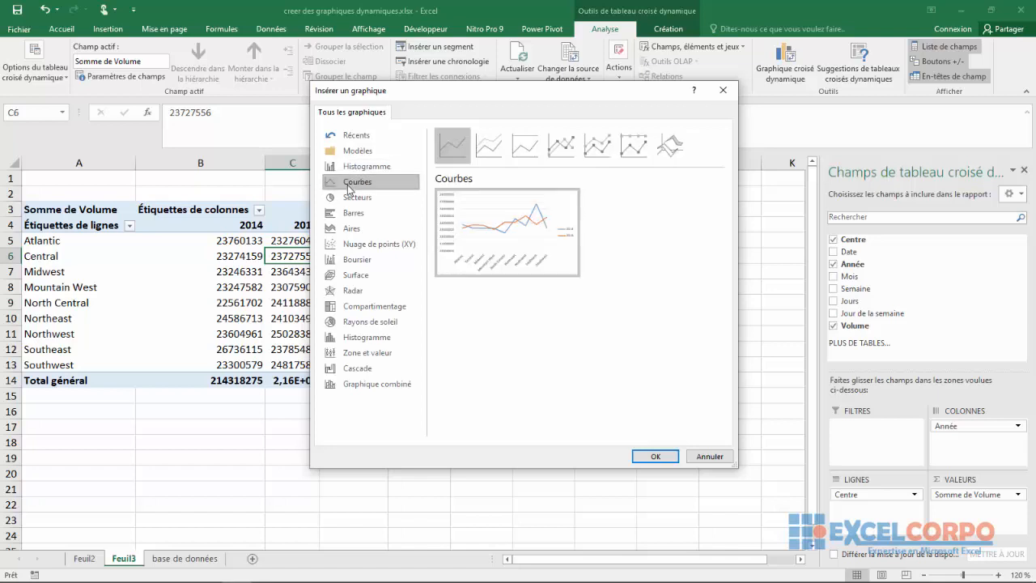
left_click(350, 199)
left_click(349, 213)
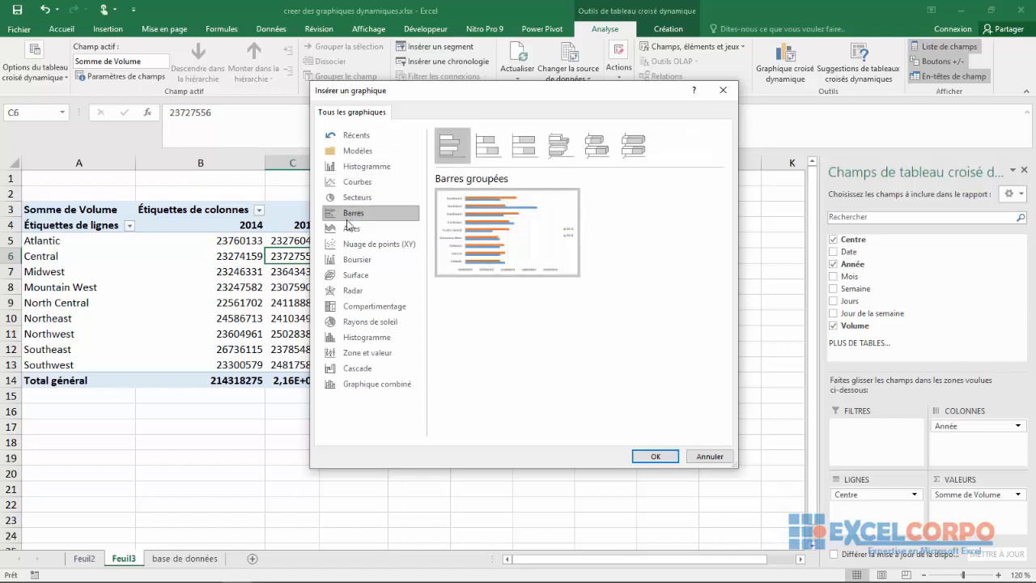
left_click(348, 230)
left_click(348, 244)
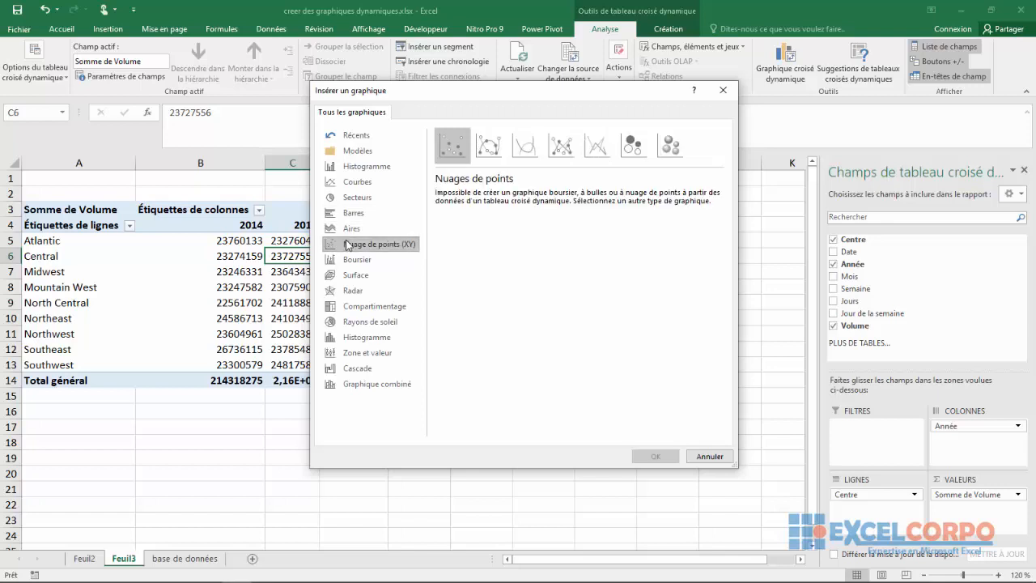
left_click(347, 259)
left_click(345, 275)
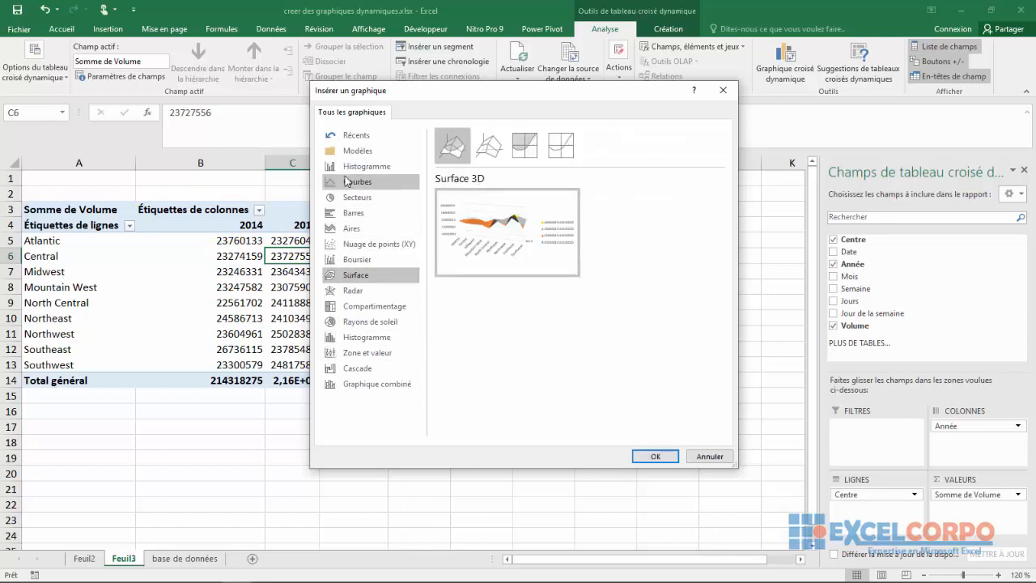
Preview the stacked, 100 % stacked and 3D variants of the Histogramme chart type.
left_click(349, 167)
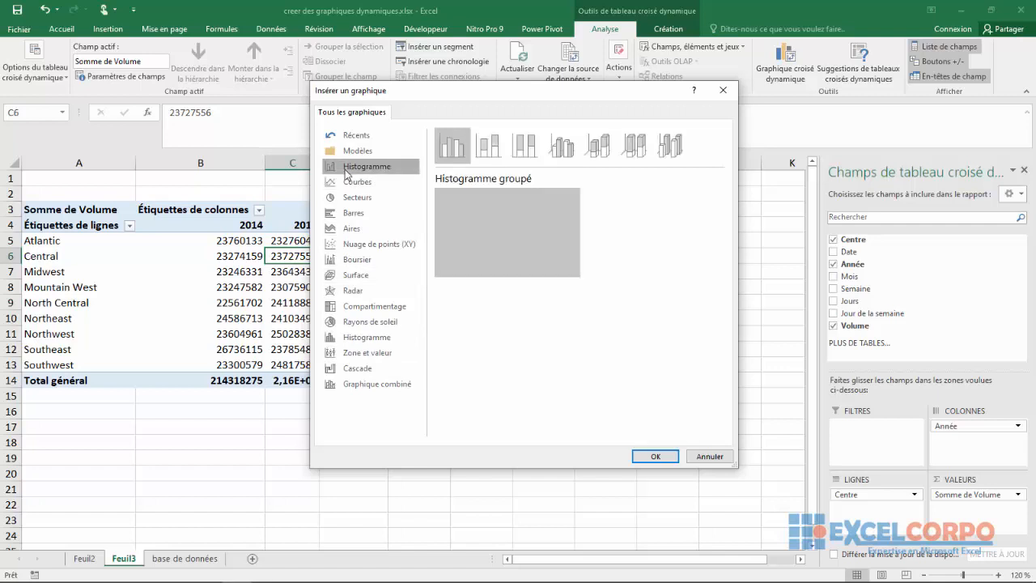
left_click(487, 158)
left_click(528, 157)
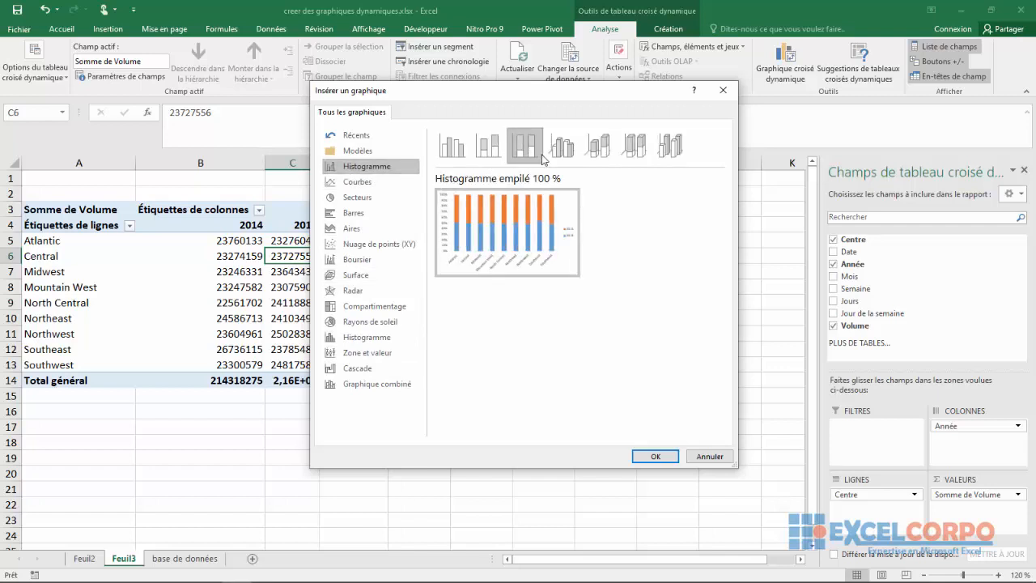
left_click(556, 153)
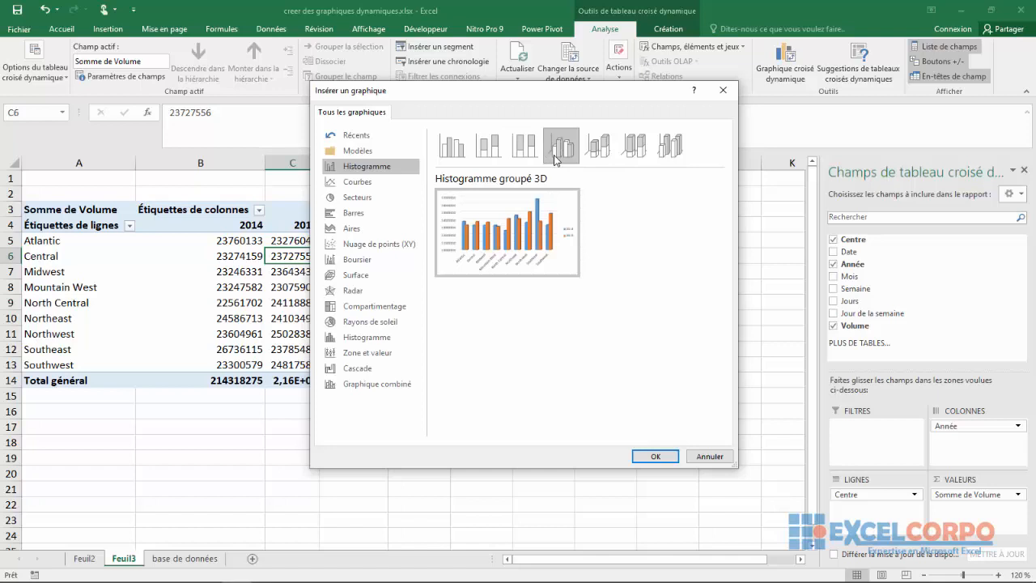
left_click(600, 152)
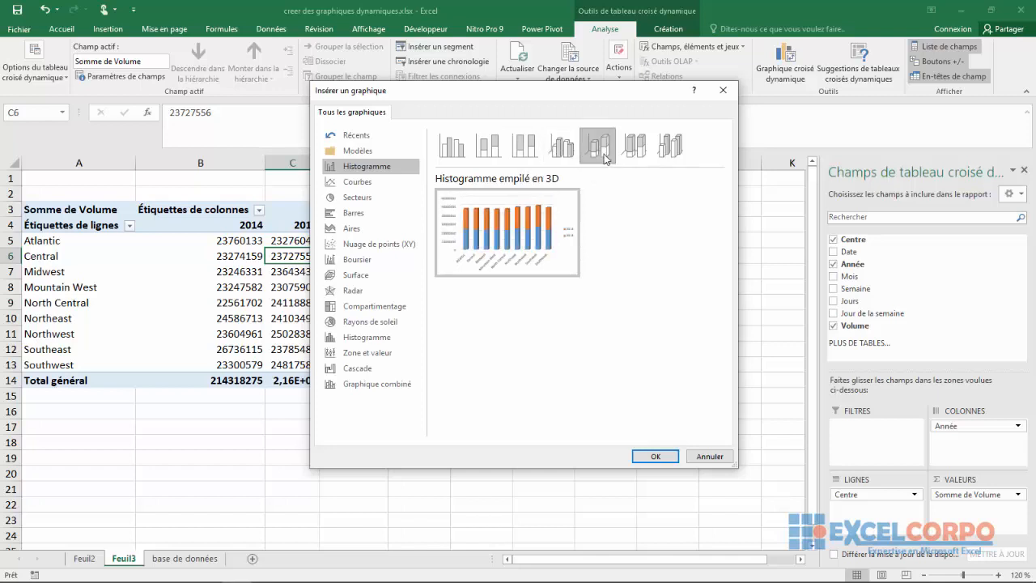
left_click(618, 155)
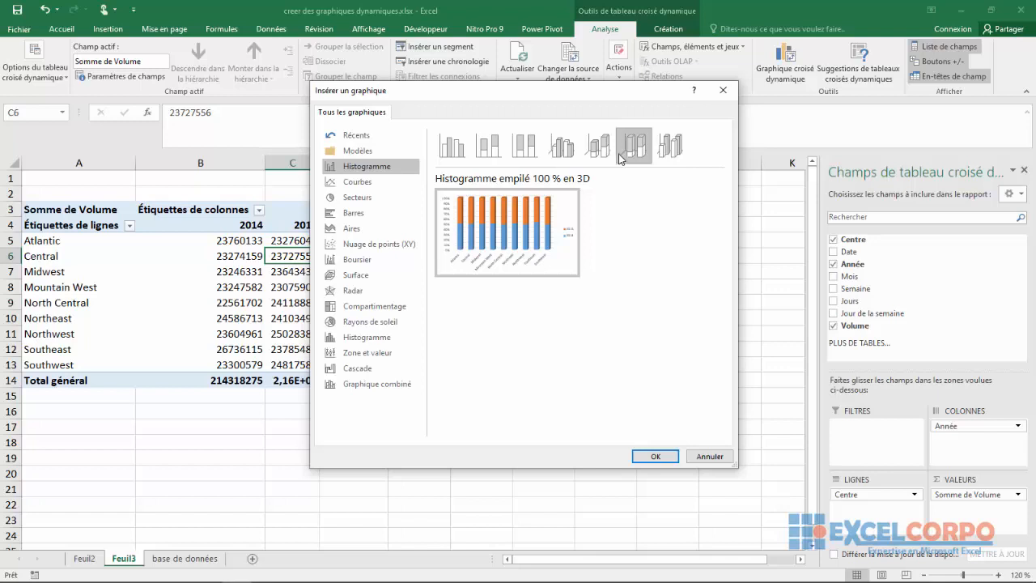
left_click(666, 155)
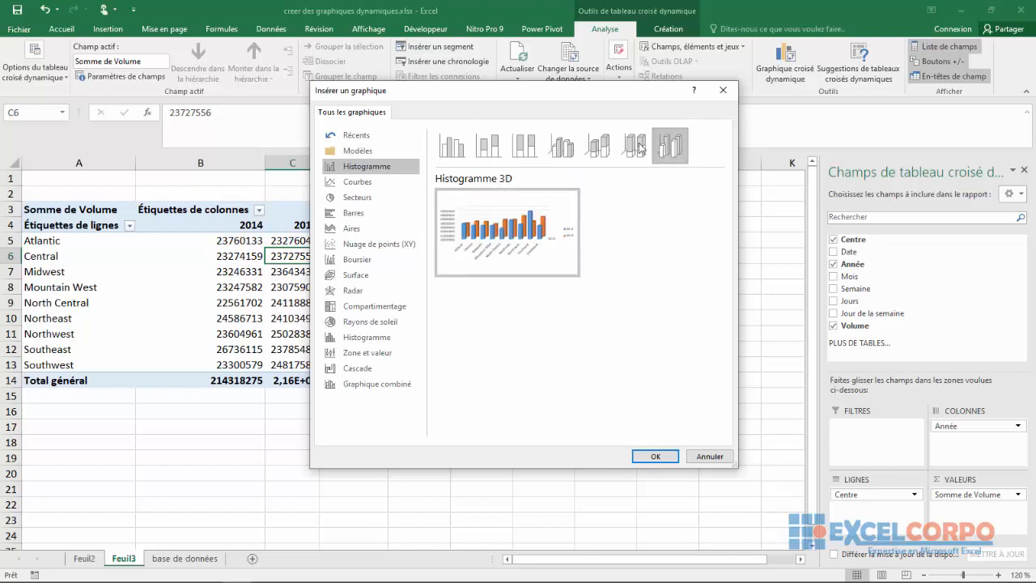
Insert the PivotChart as a Histogramme groupé and place it beside the PivotTable, over columns E to J.
left_click(450, 154)
mouse_move(504, 233)
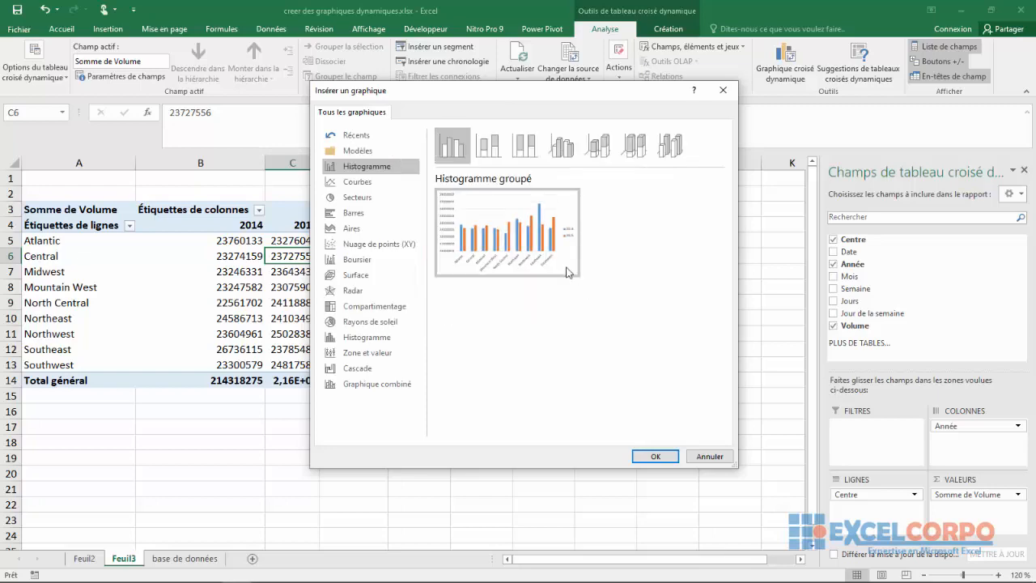
left_click(654, 457)
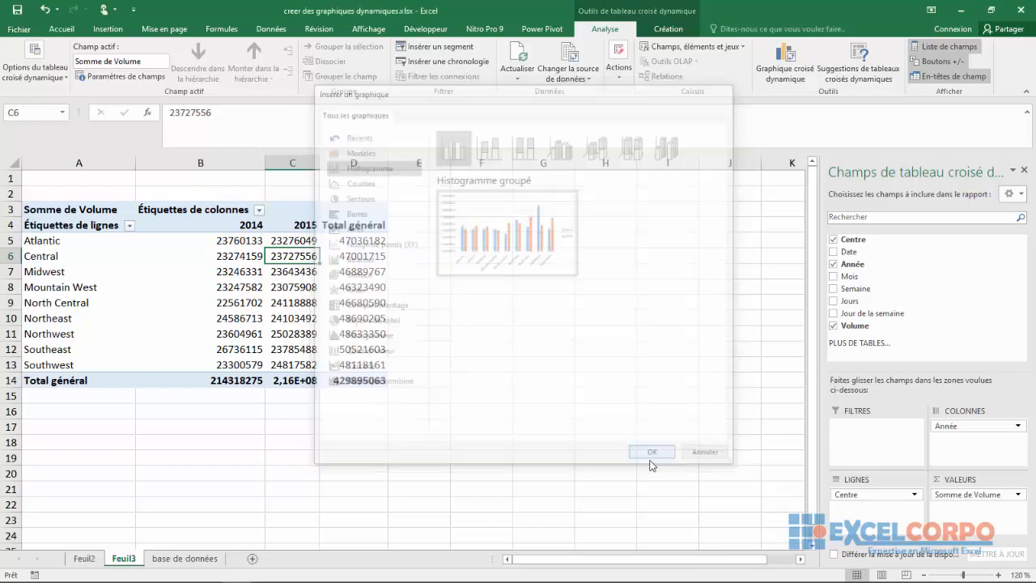
left_click_drag(496, 268, 663, 219)
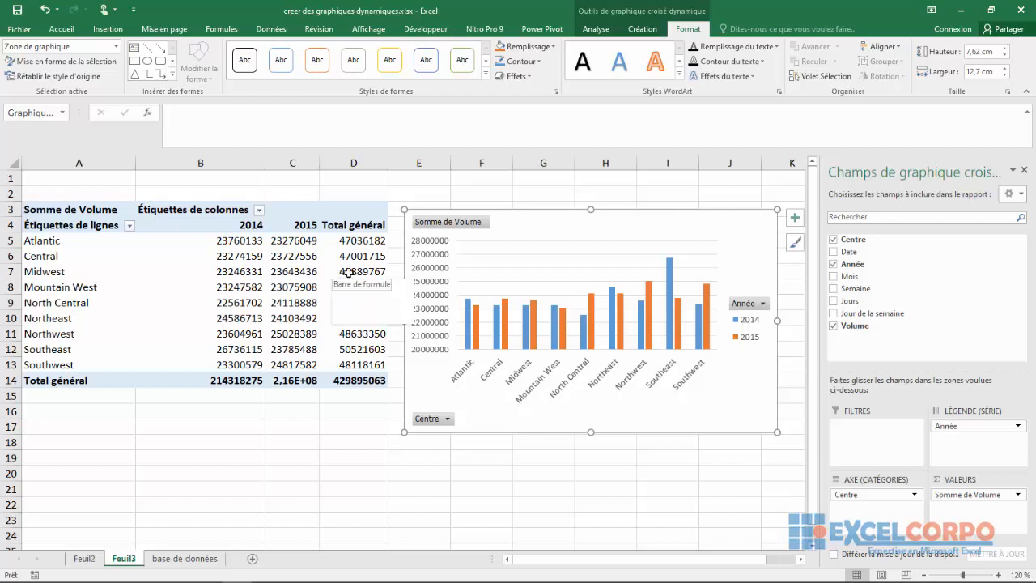
Filter the chart's Centre field to show only Atlantic, Midwest and North Central.
left_click(448, 420)
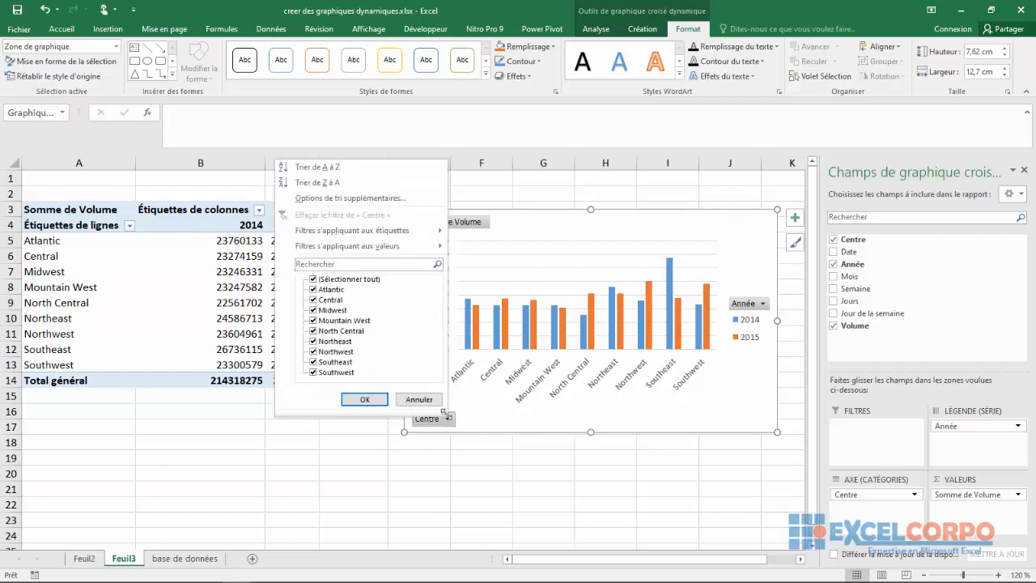
left_click(314, 280)
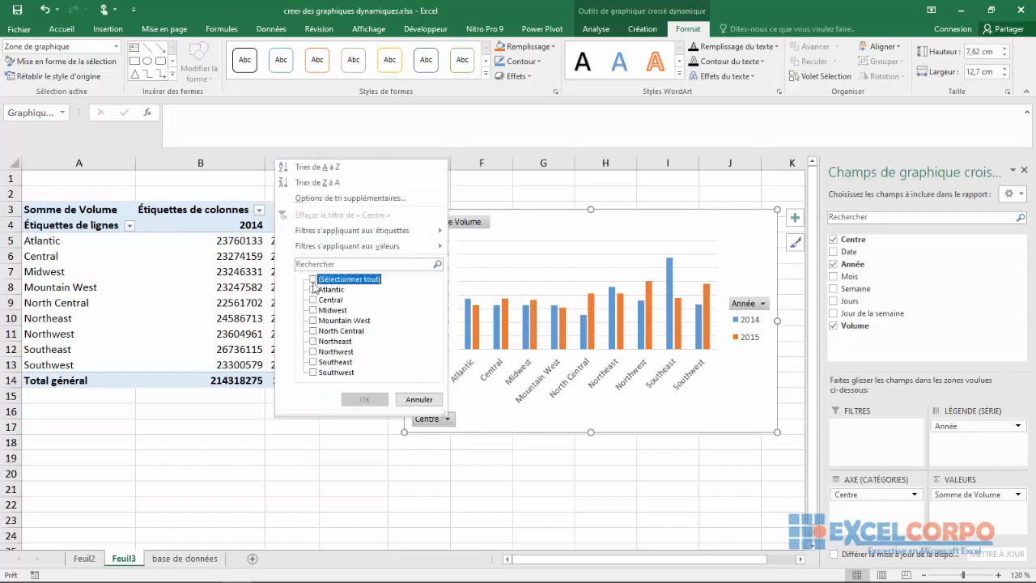
left_click(313, 289)
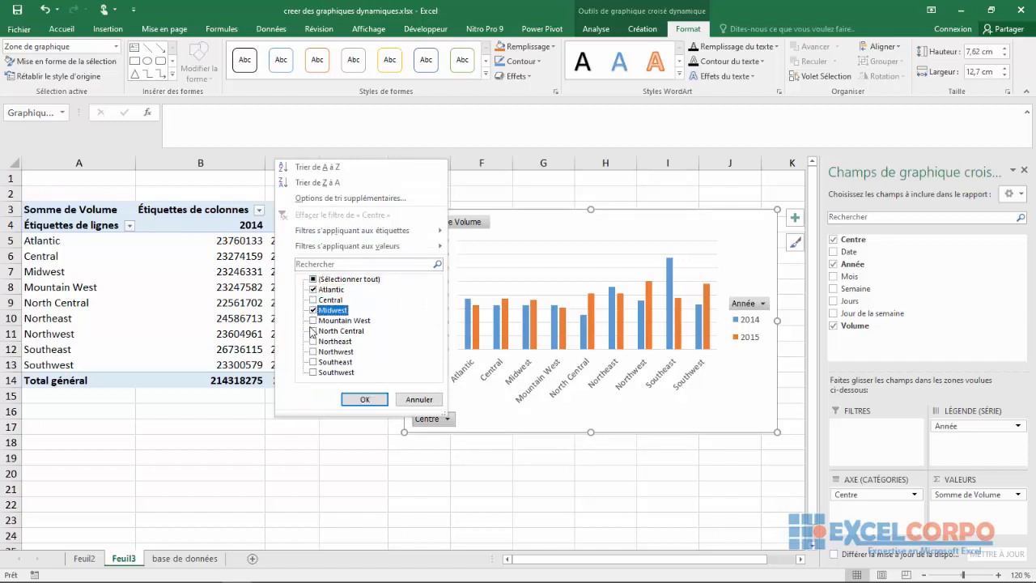
left_click(313, 331)
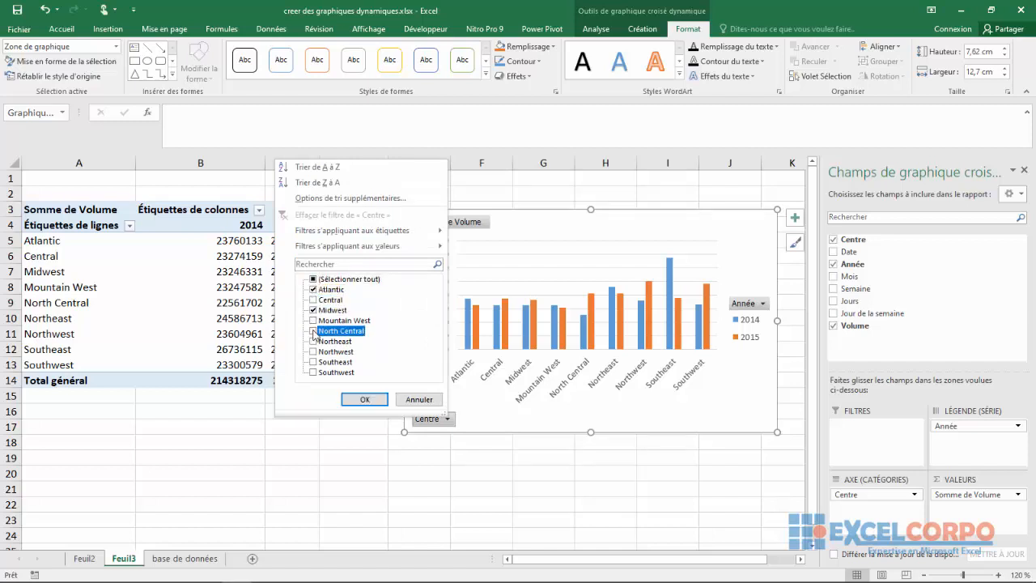
left_click(365, 400)
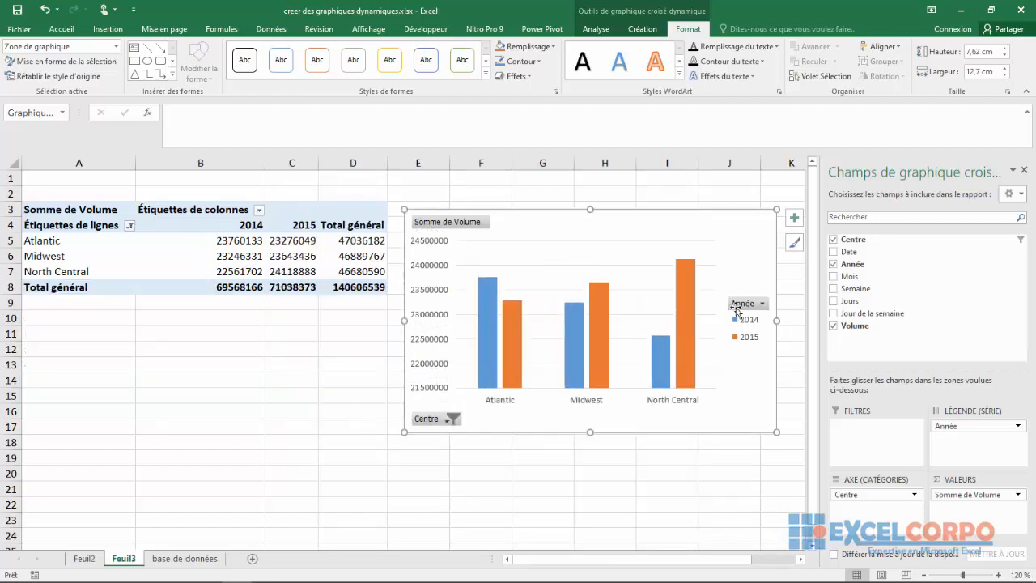
Filter the chart's Année field to show only 2015.
left_click(762, 304)
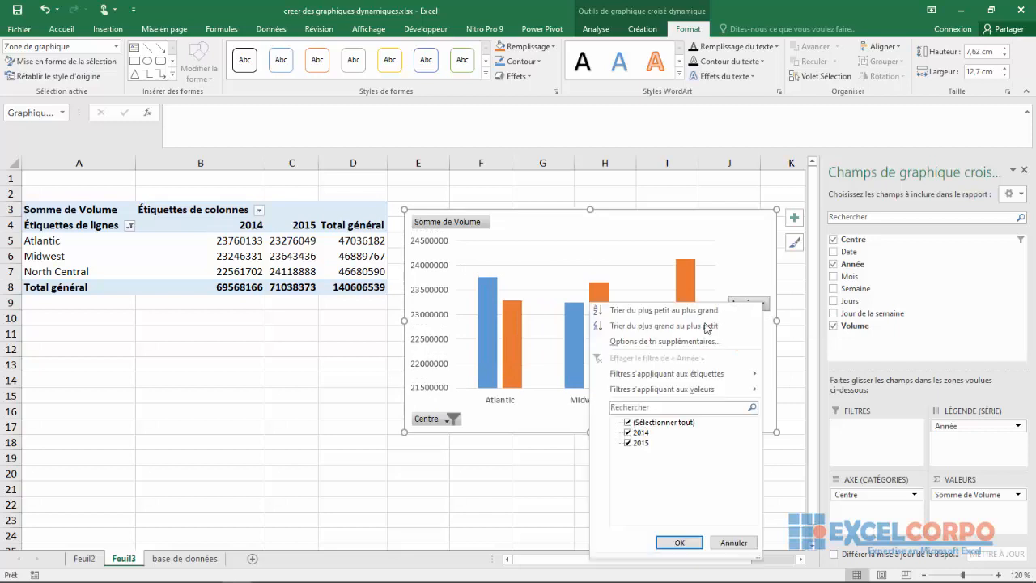
left_click(628, 433)
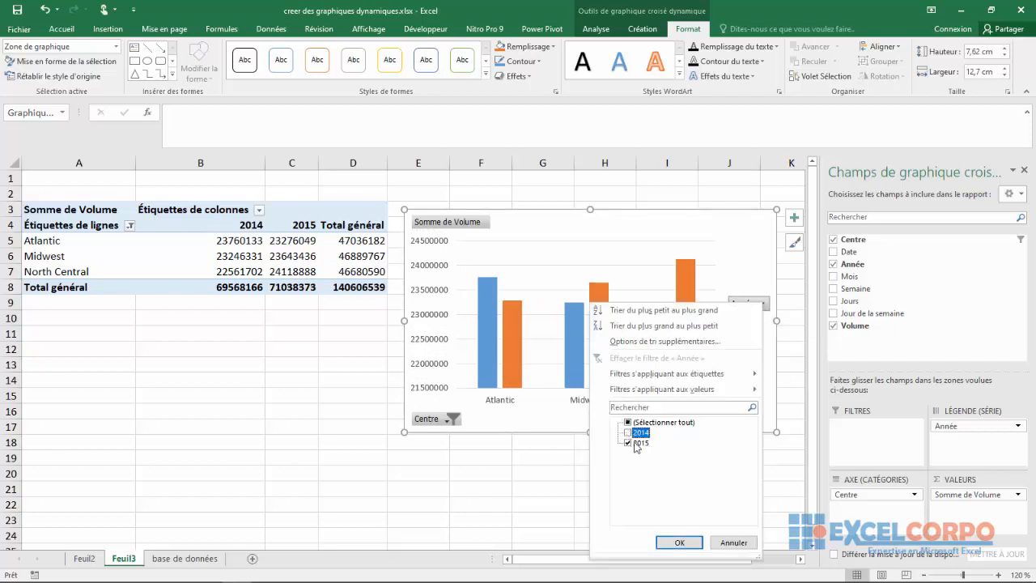
left_click(677, 542)
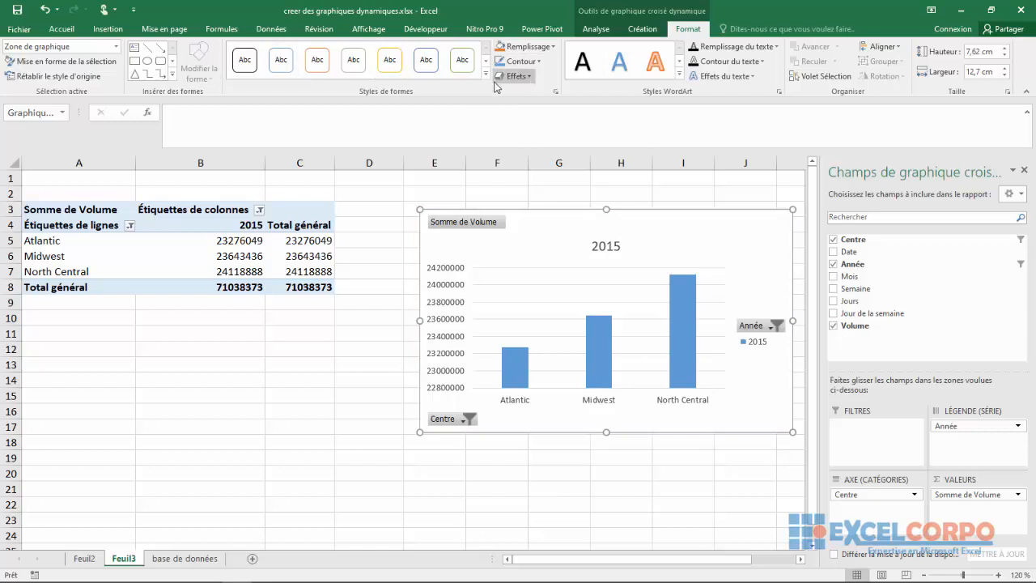
Include the year 2014 again using the chart's Année filter.
left_click(554, 47)
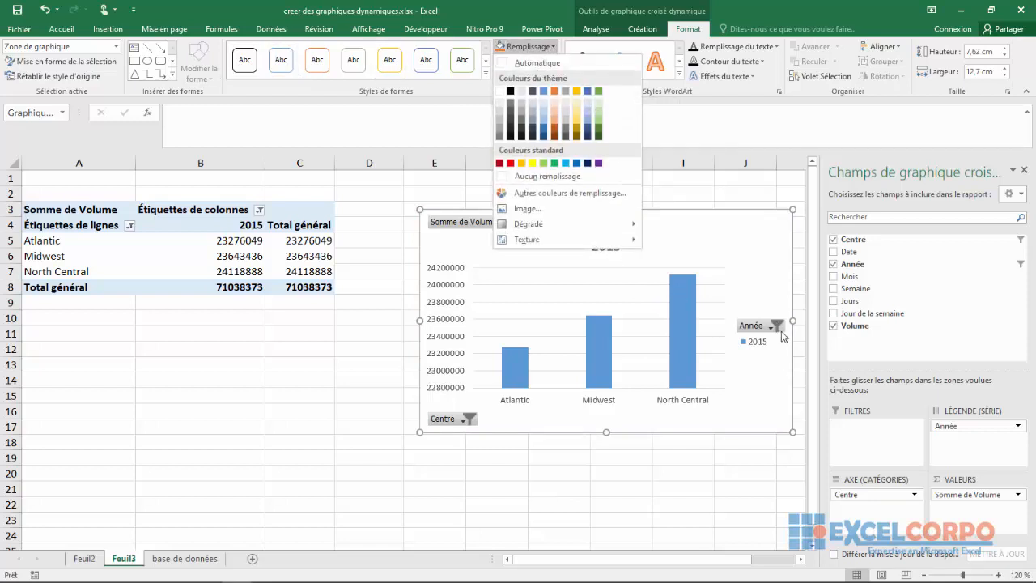
left_click(782, 335)
left_click(778, 327)
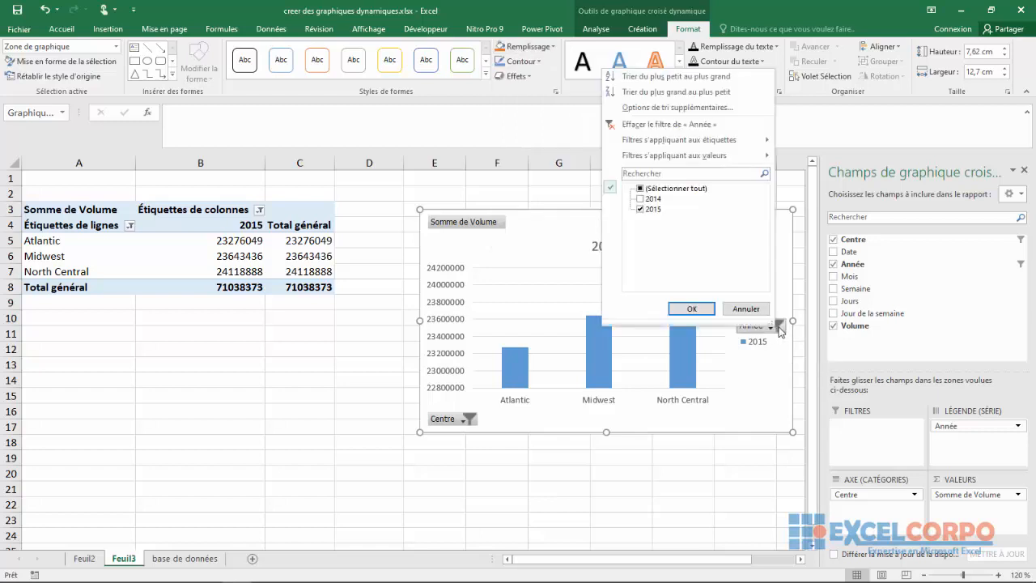
left_click(641, 199)
left_click(692, 309)
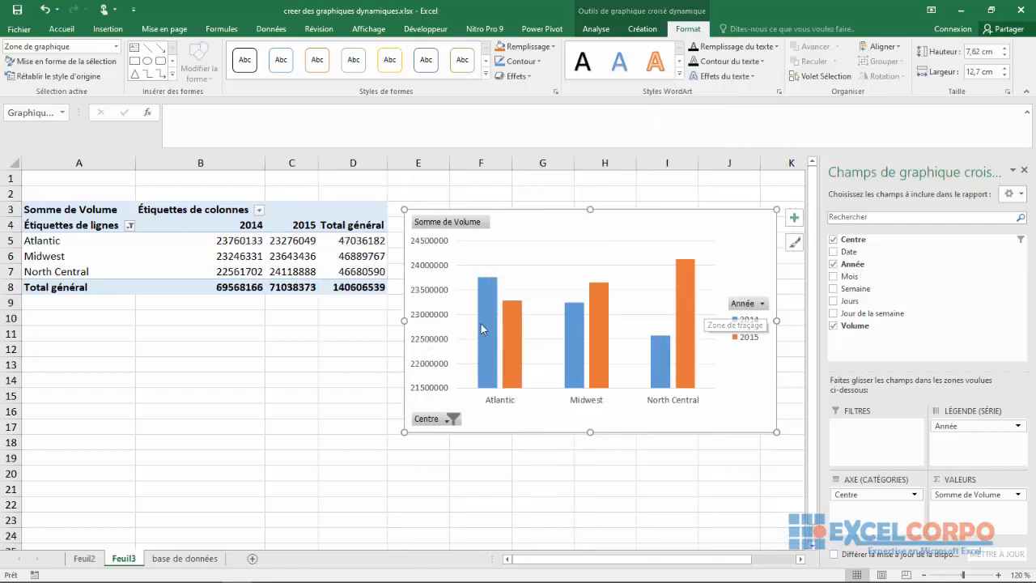
Fill the 2014 series bars with black and apply a theme-colour outline to them.
left_click(483, 328)
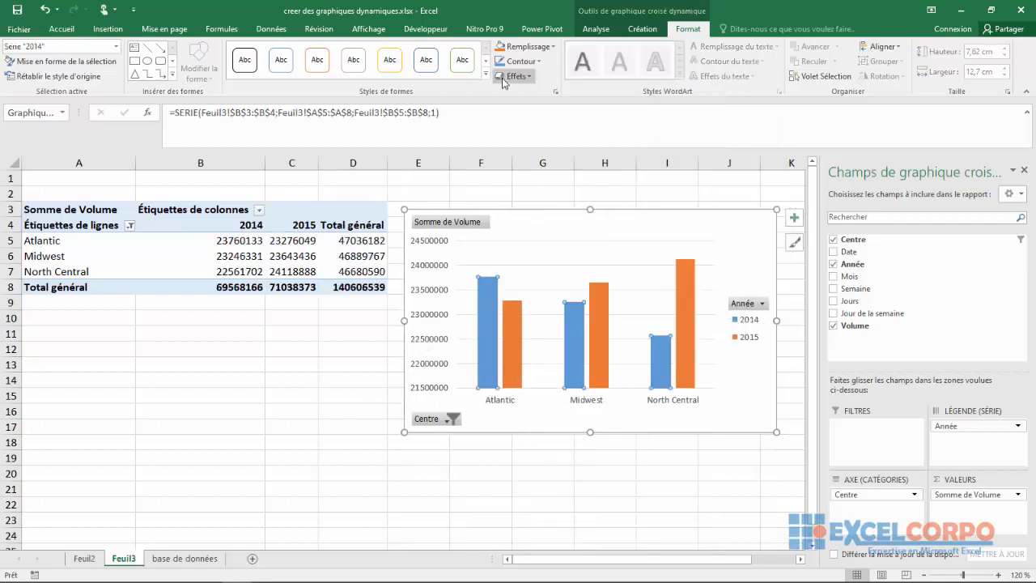
left_click(552, 47)
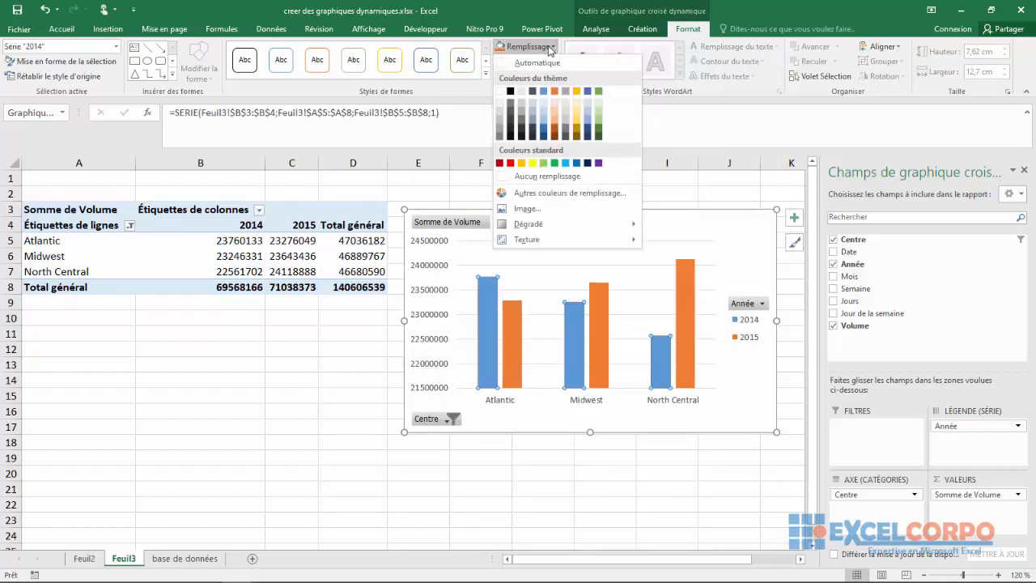
left_click(510, 90)
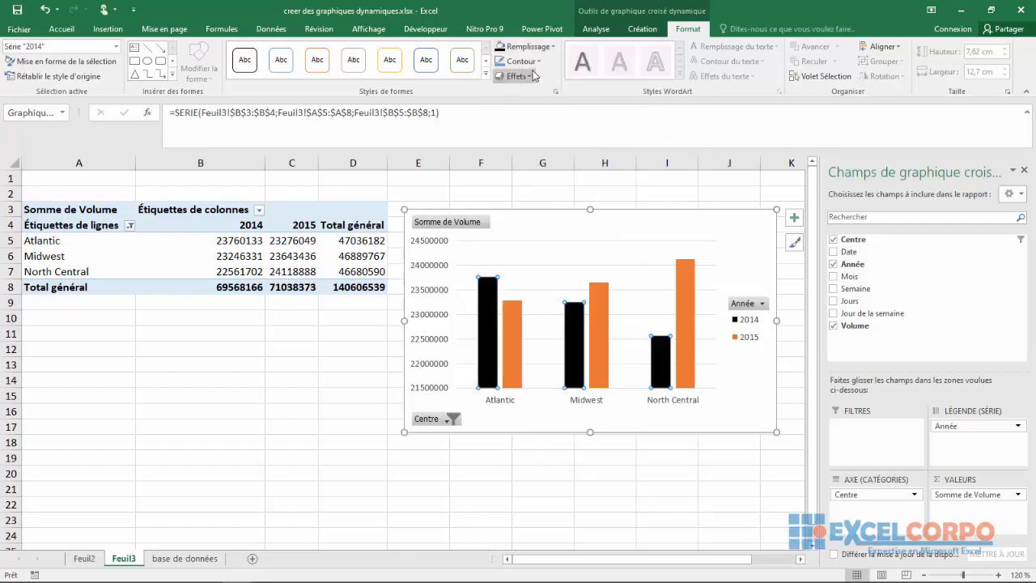
left_click(538, 64)
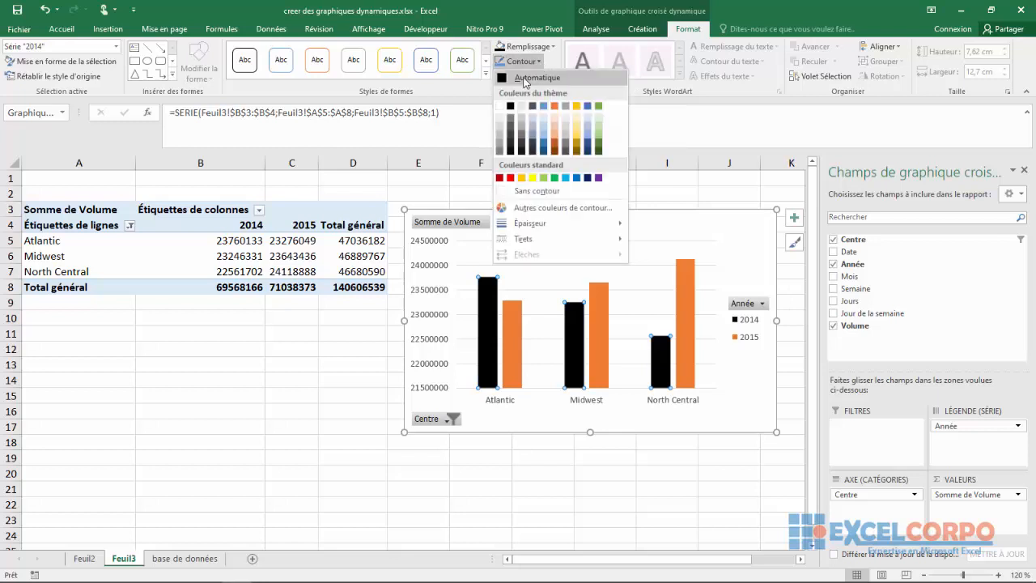
left_click(505, 107)
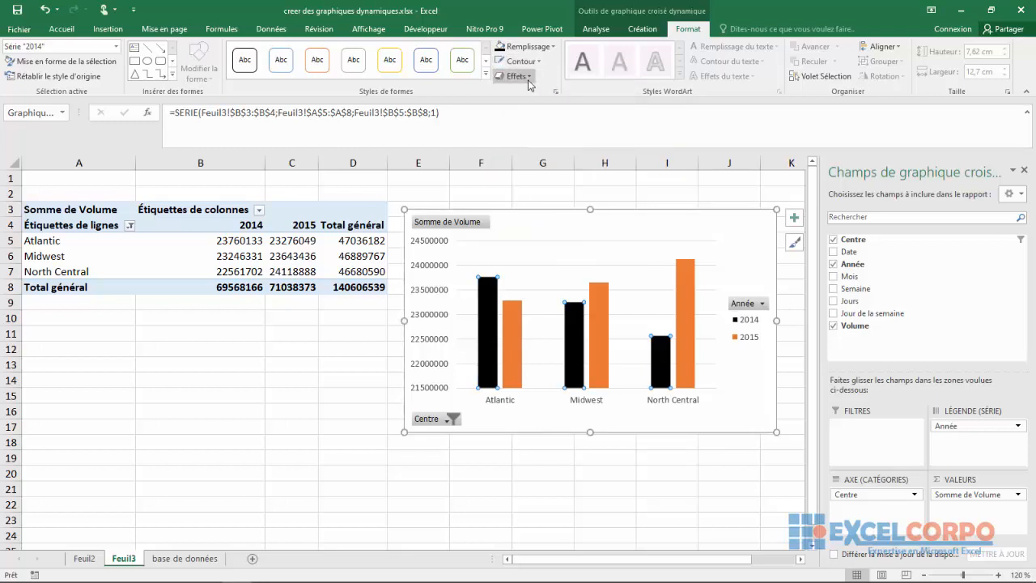
Look through the shape effects for the 2014 series, including Biseau, and display the design options for the whole chart.
left_click(516, 79)
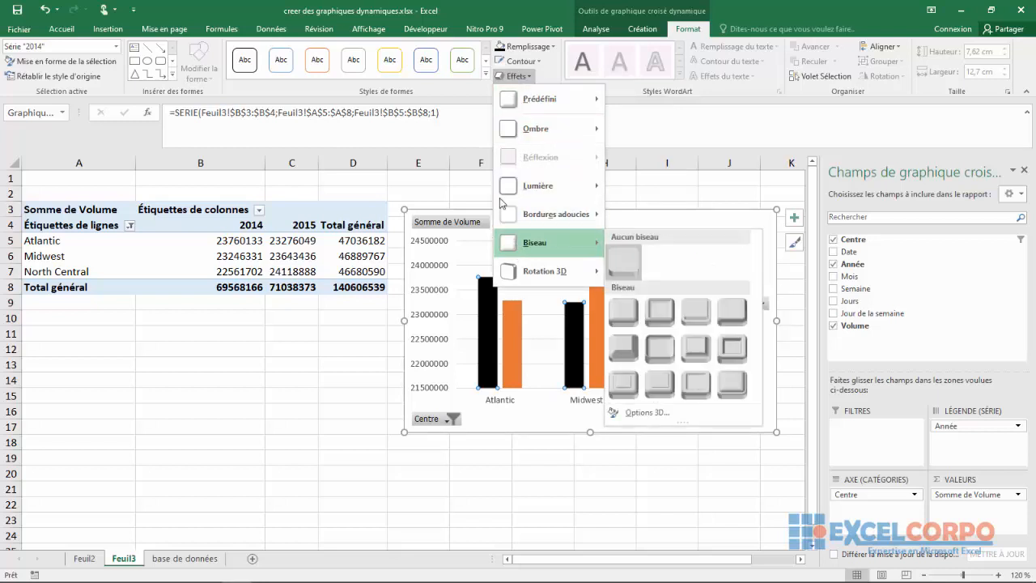
key("Escape")
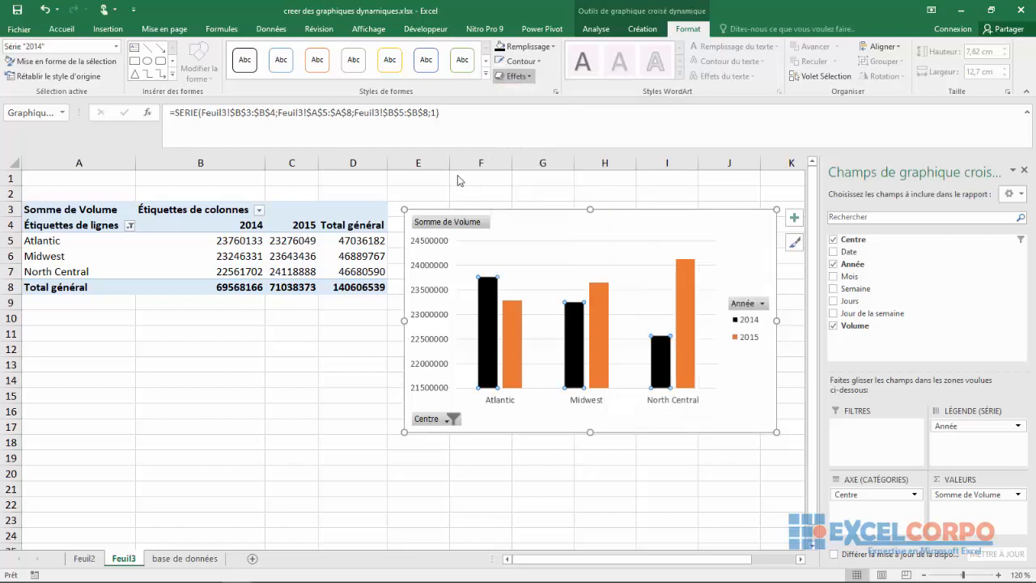
left_click(577, 224)
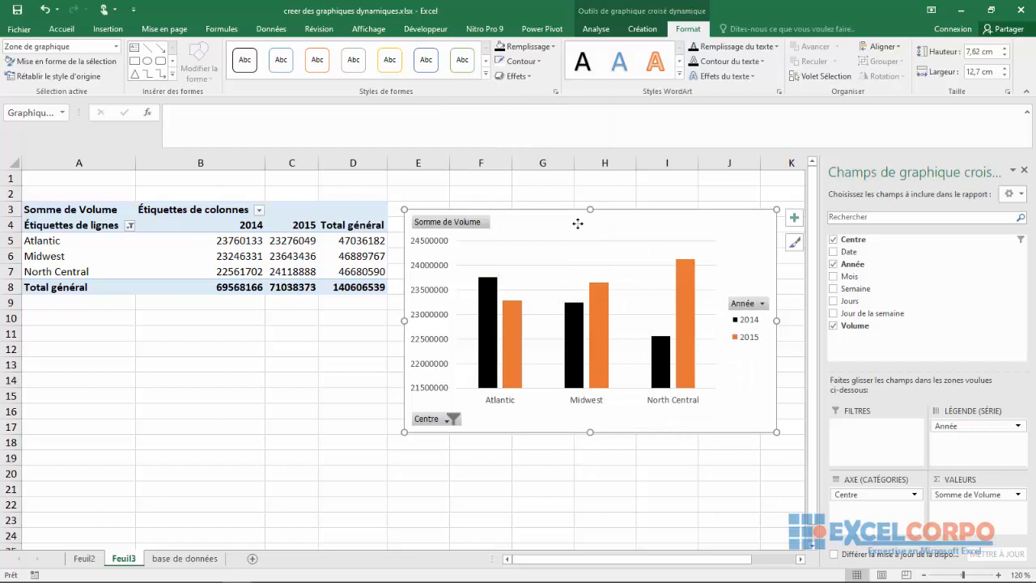
left_click(640, 28)
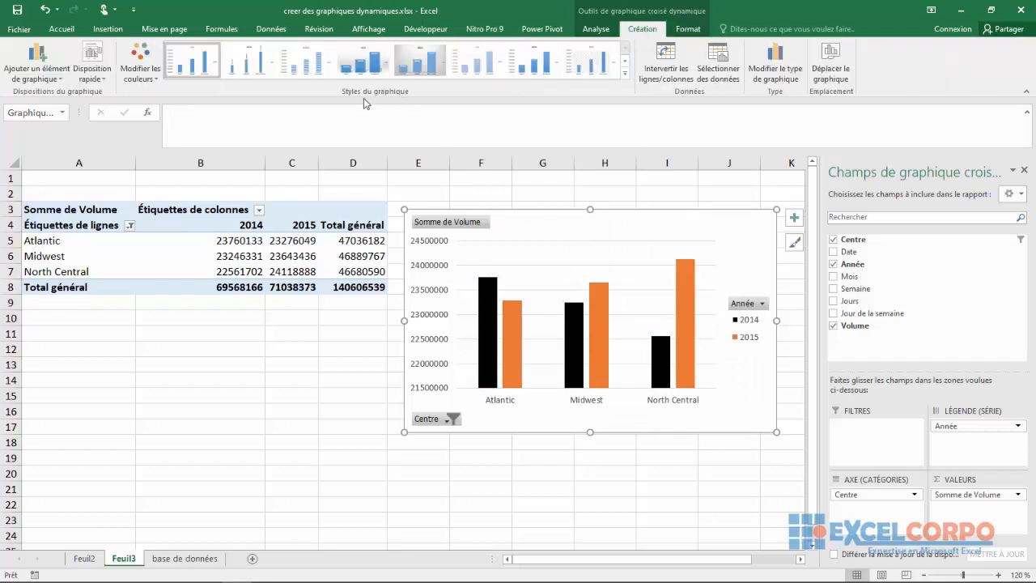
Look through the full gallery of chart styles and the available colour palettes for the pivot chart.
left_click(625, 73)
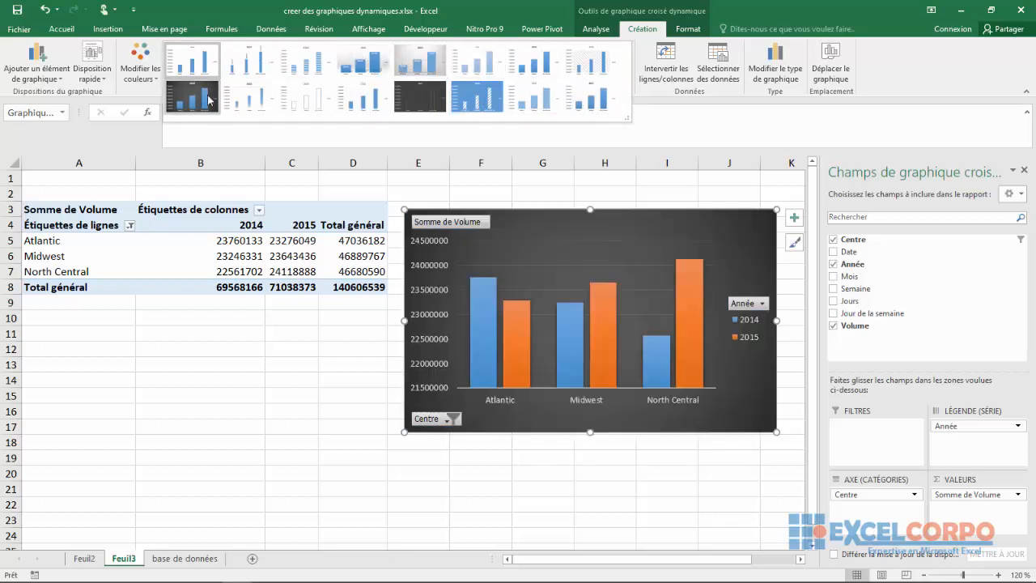
left_click(156, 80)
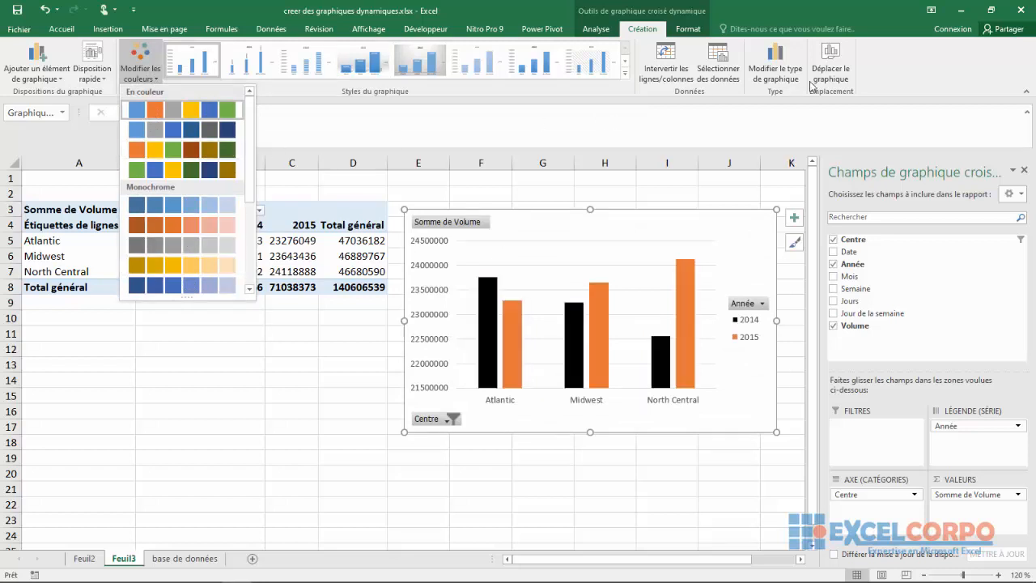
left_click(770, 74)
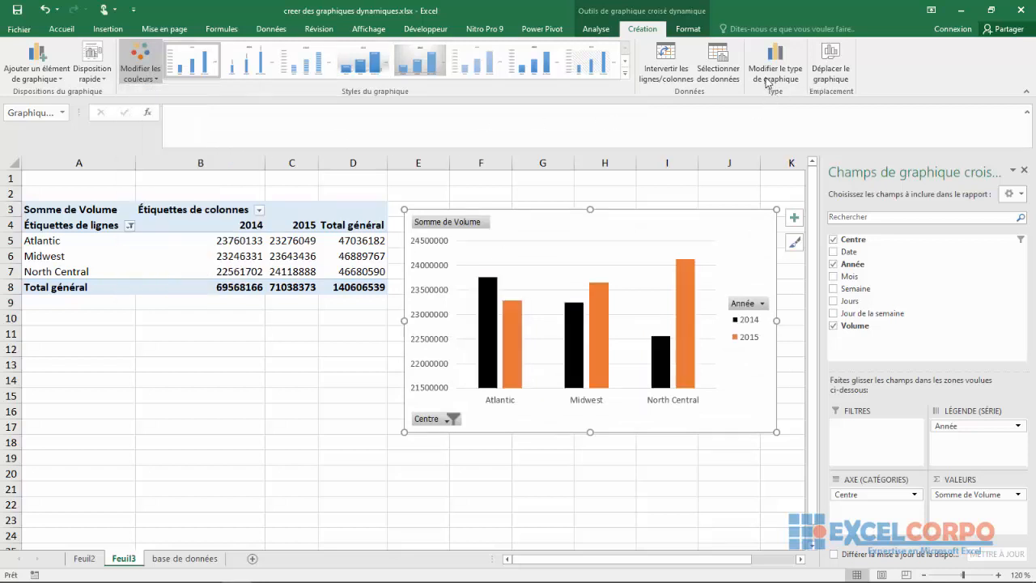
Preview the Histogramme empilé, Courbes, Secteurs and Barres types for the pivot chart, and change its type to Courbes avec marqueurs.
left_click(768, 81)
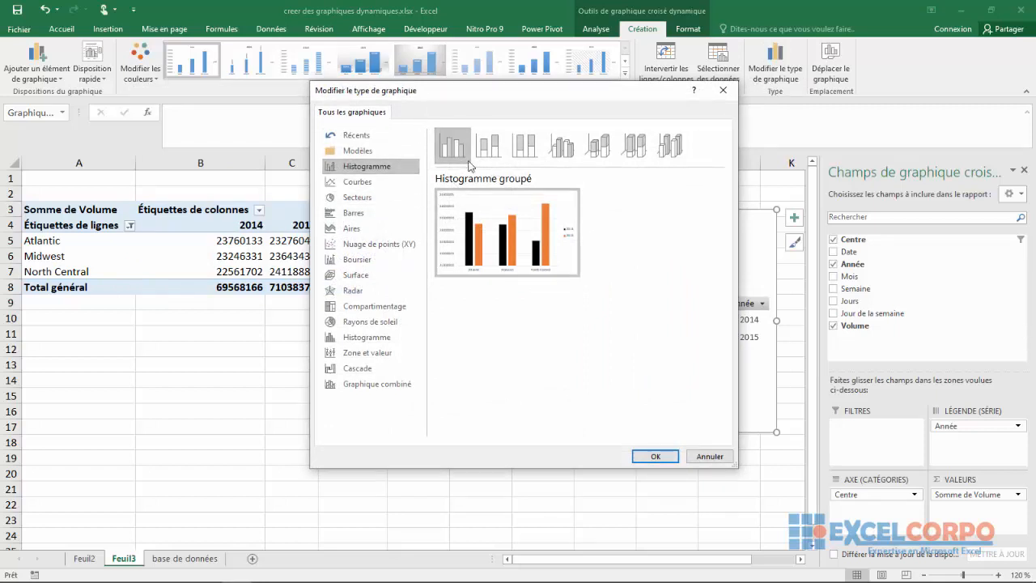
left_click(508, 156)
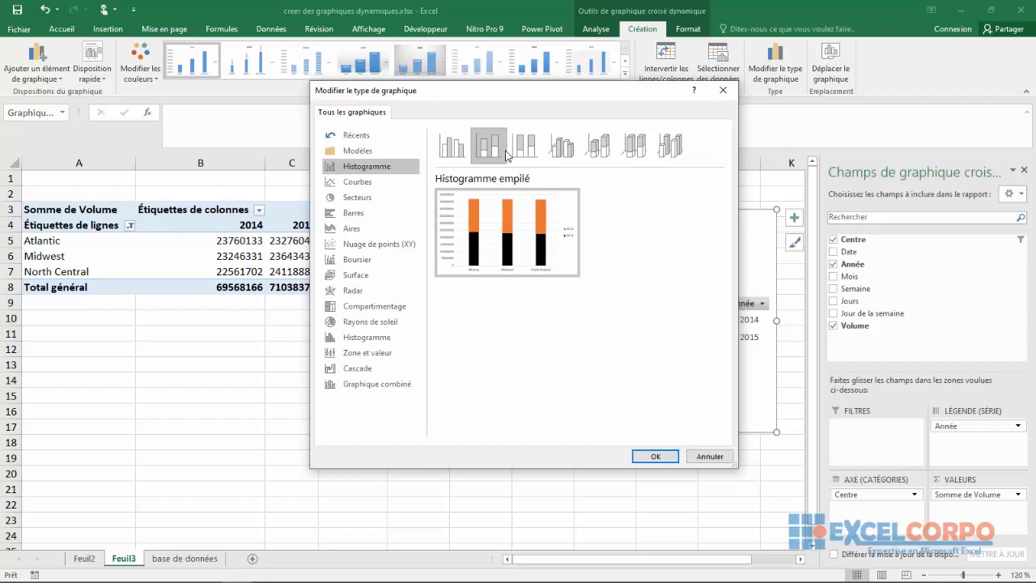
left_click(356, 188)
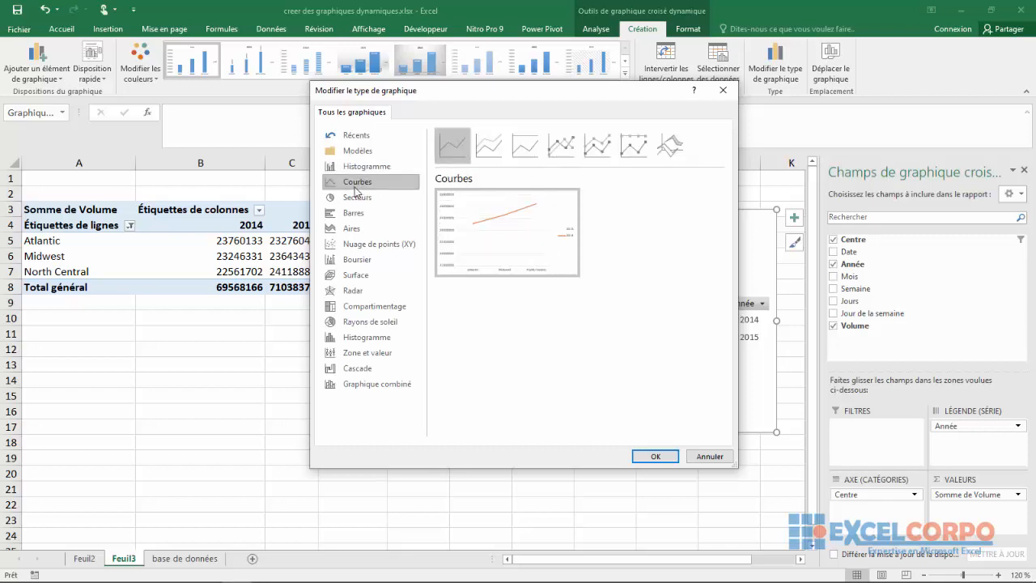
left_click(355, 196)
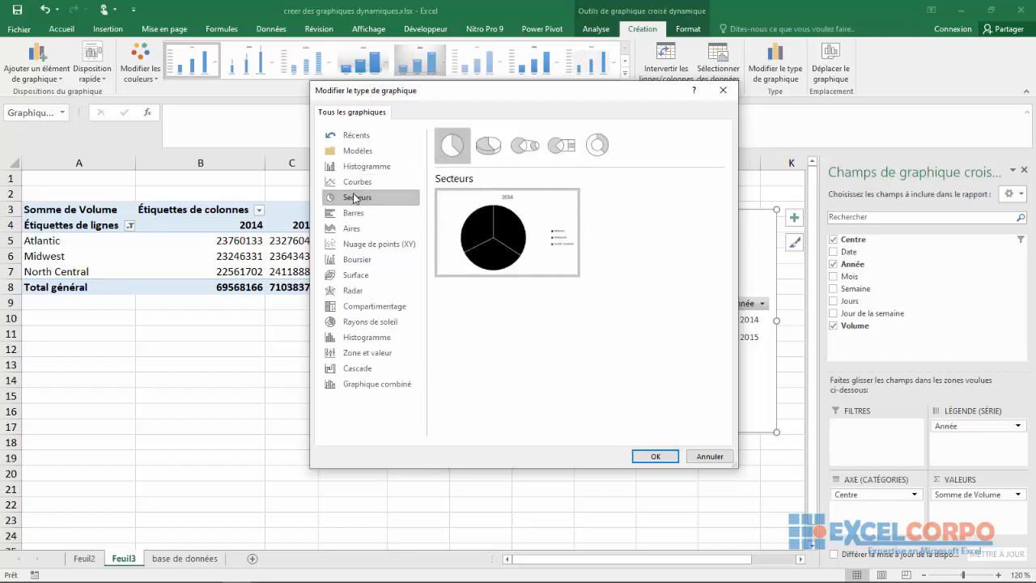
left_click(352, 213)
left_click(350, 229)
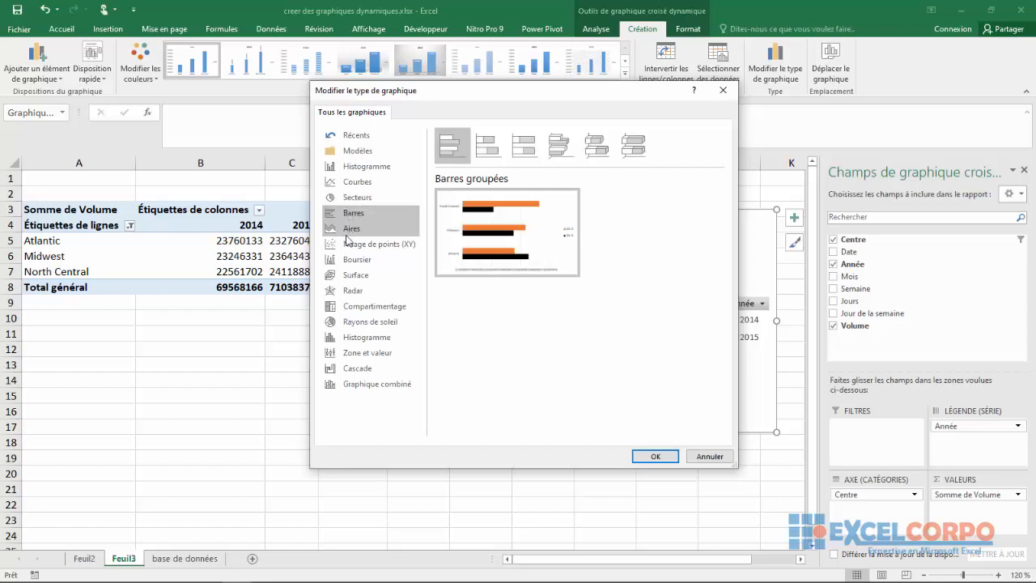
left_click(368, 183)
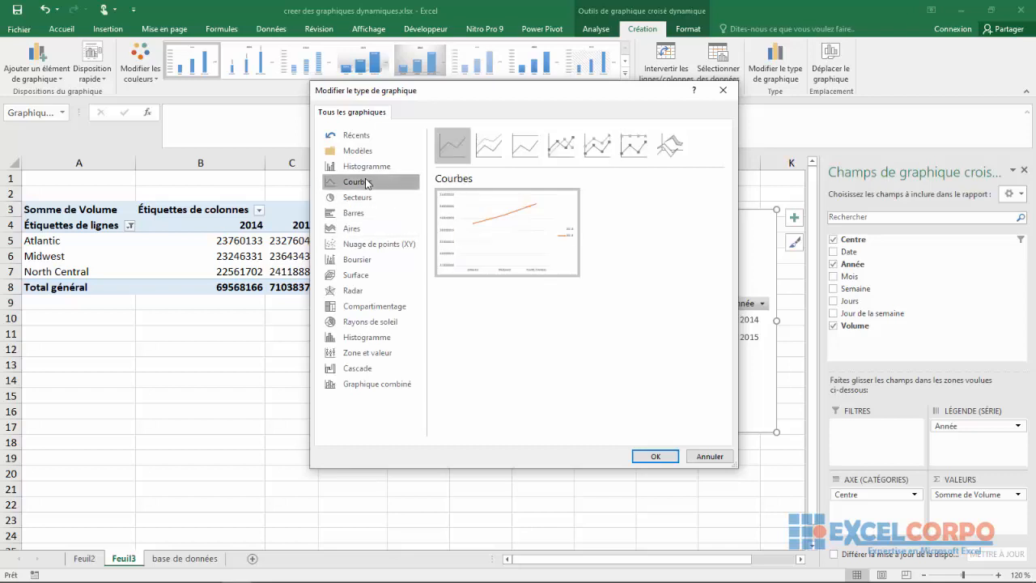
left_click(494, 144)
left_click(551, 144)
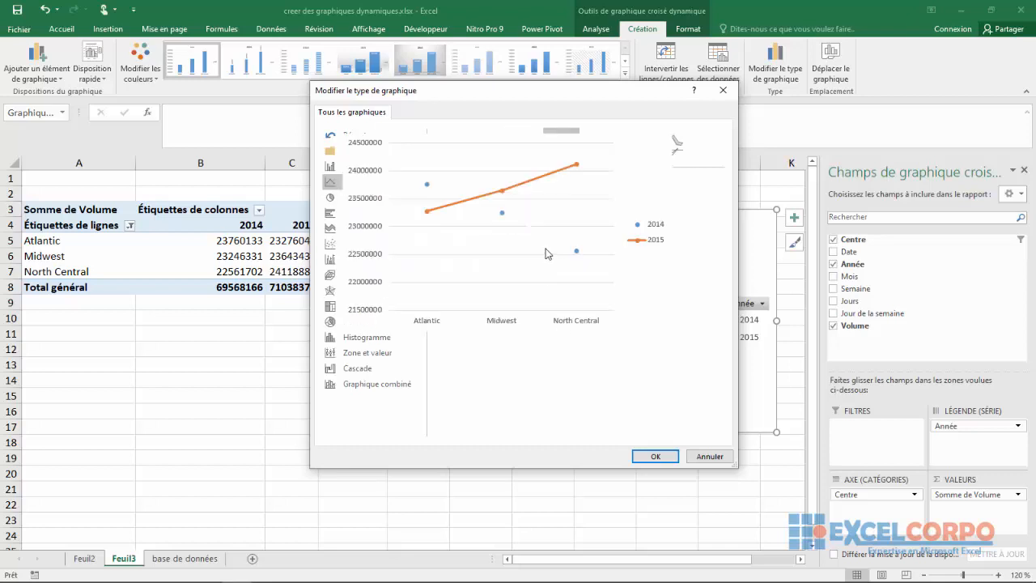
left_click(651, 459)
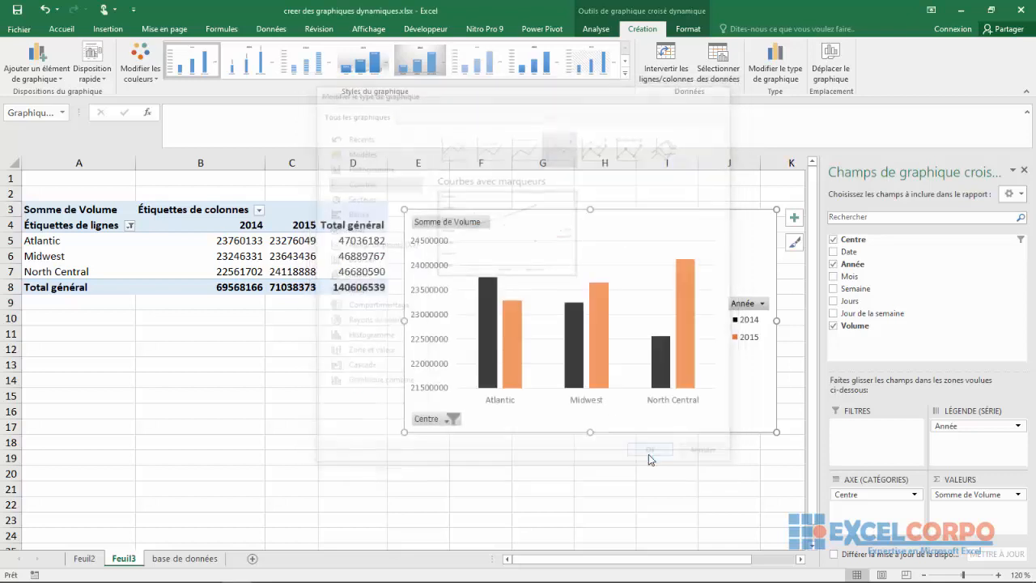